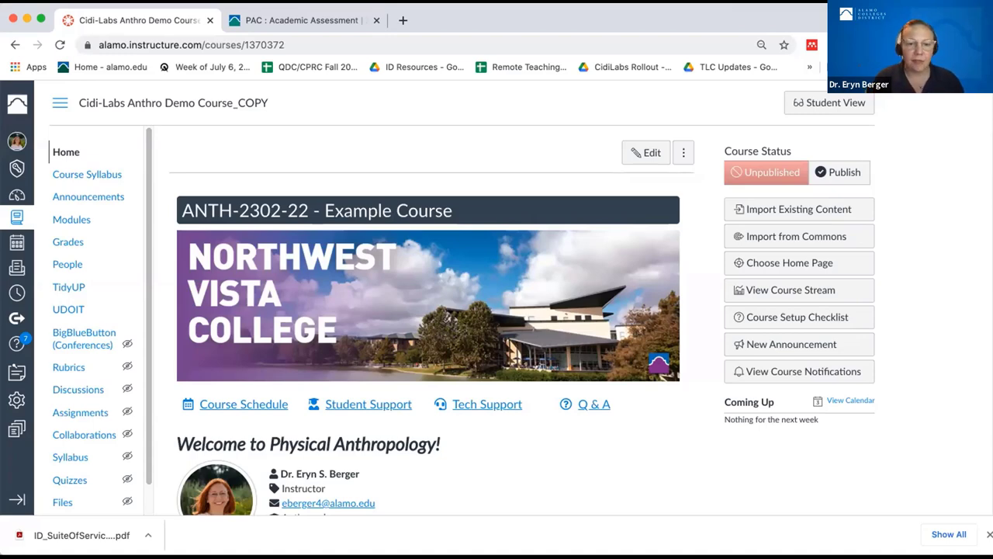
- Open the course's Rubrics page listing its eight rubrics
{"action": "scroll", "coordinate": [461, 287], "scroll_direction": "down", "scroll_amount": 3}
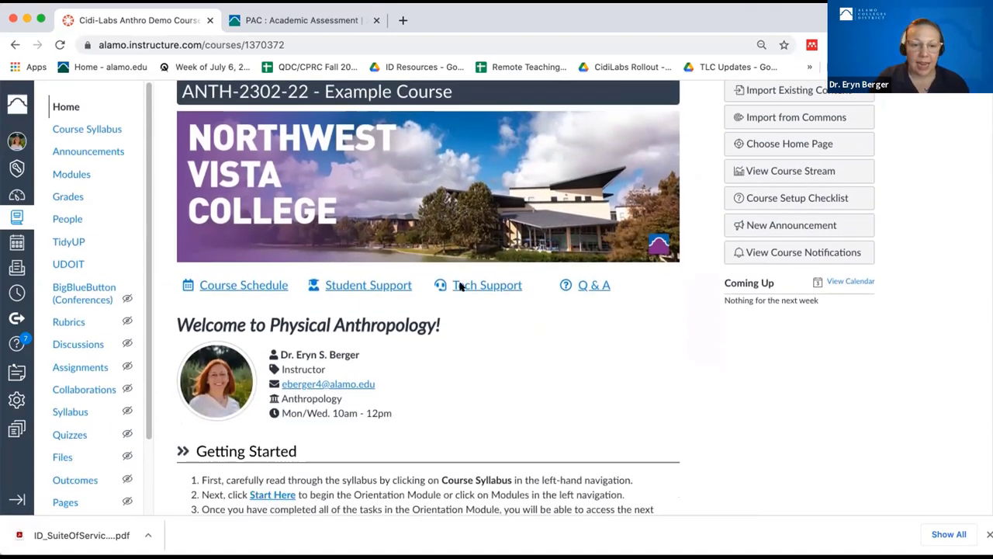
{"action": "scroll", "coordinate": [450, 268], "scroll_direction": "up", "scroll_amount": 3}
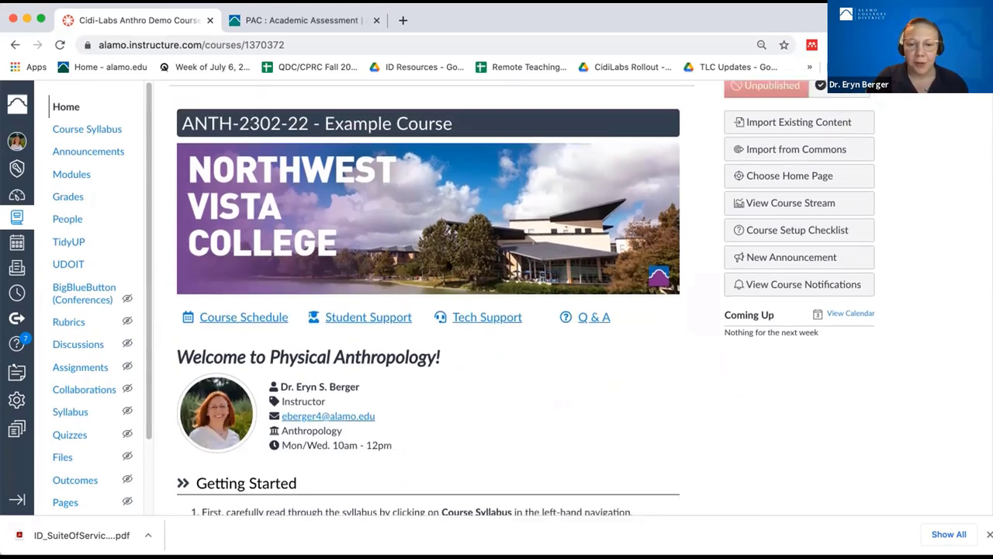
{"action": "scroll", "coordinate": [447, 266], "scroll_direction": "up", "scroll_amount": 1}
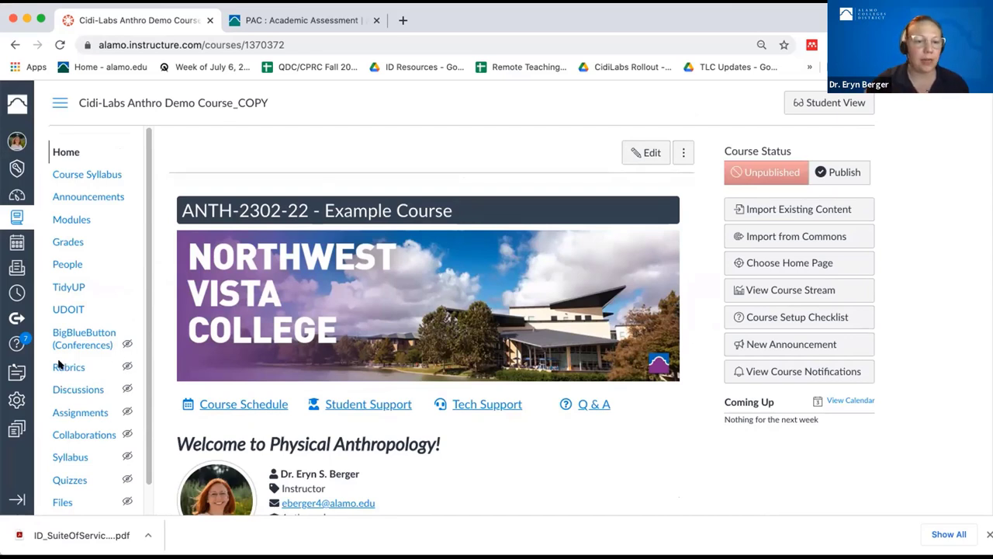
{"action": "left_click", "coordinate": [63, 369]}
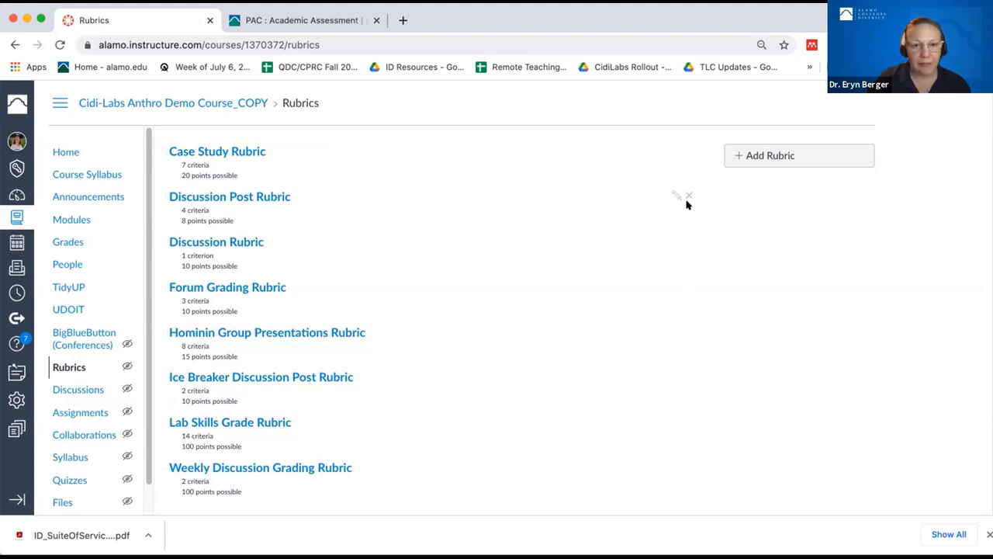
- Start and discard a new rubric, then go to the course Modules list
{"action": "left_click", "coordinate": [769, 153]}
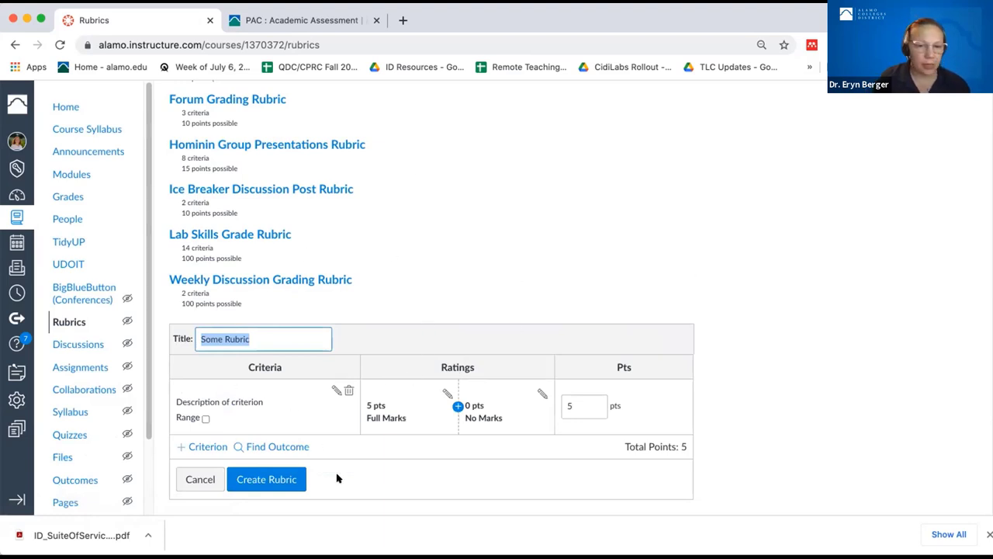
{"action": "left_click", "coordinate": [199, 477]}
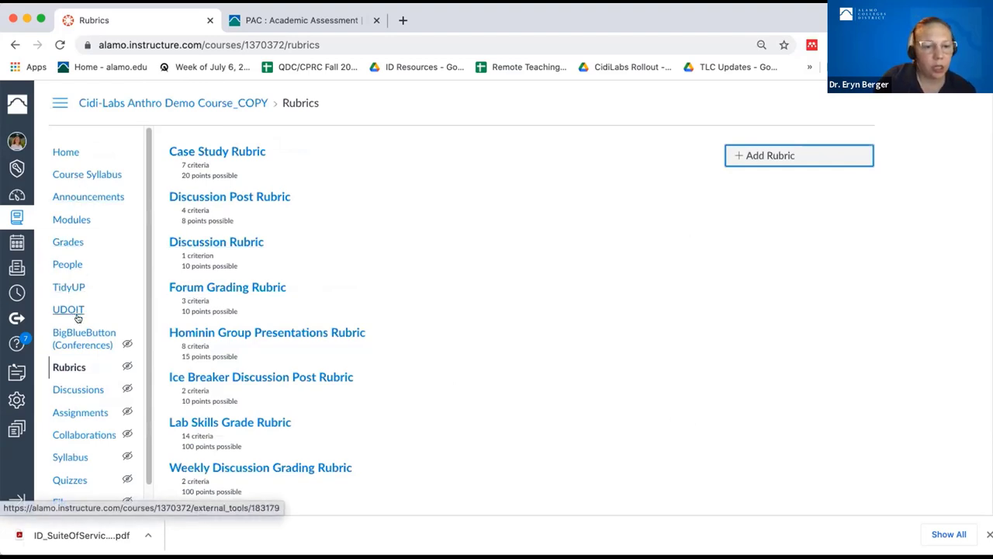
{"action": "left_click", "coordinate": [74, 219]}
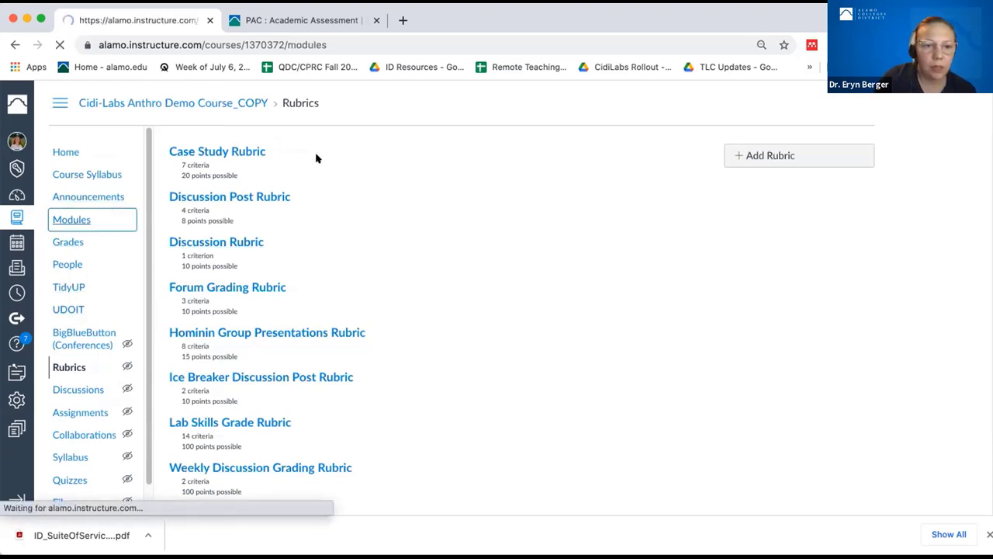
- Create a new unpublished assignment item 'Essay 1' at the bottom of Module 2
{"action": "scroll", "coordinate": [309, 310], "scroll_direction": "down", "scroll_amount": 7}
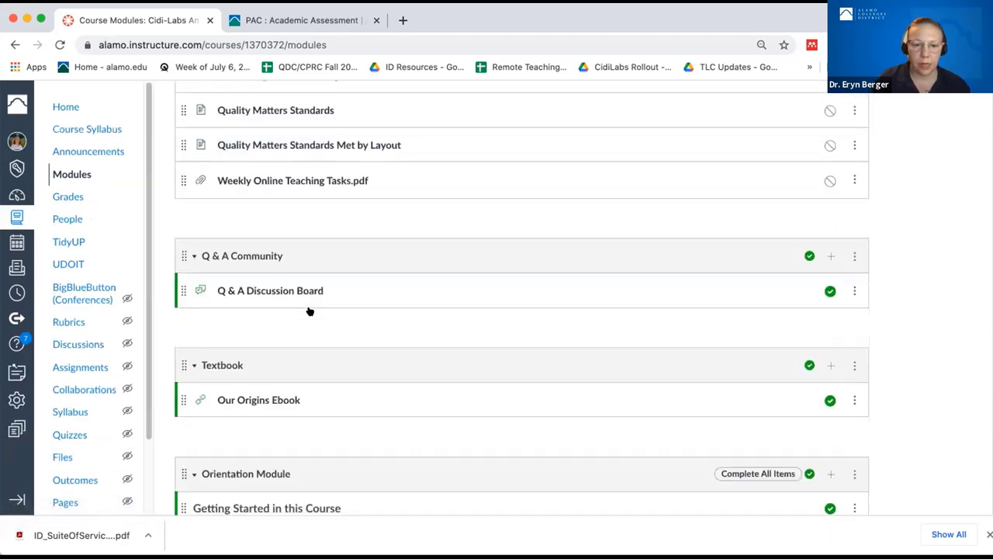
{"action": "scroll", "coordinate": [309, 310], "scroll_direction": "down", "scroll_amount": 9}
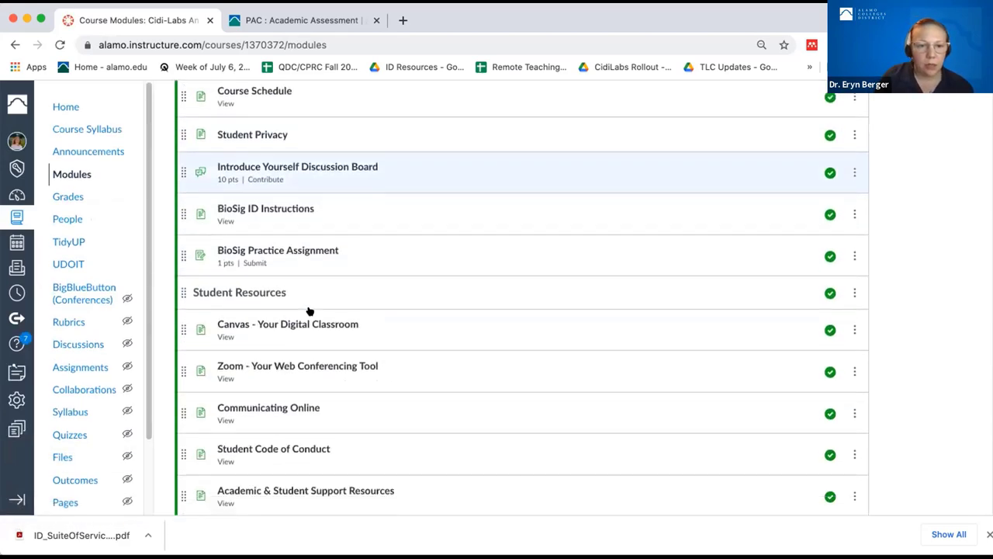
{"action": "scroll", "coordinate": [309, 311], "scroll_direction": "down", "scroll_amount": 5}
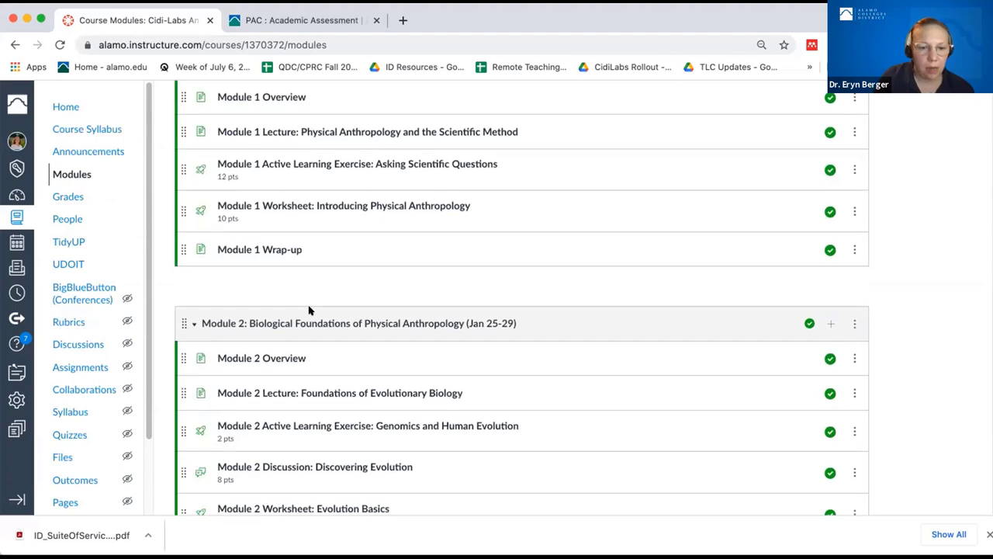
{"action": "scroll", "coordinate": [309, 310], "scroll_direction": "down", "scroll_amount": 1}
{"action": "scroll", "coordinate": [308, 310], "scroll_direction": "down", "scroll_amount": 2}
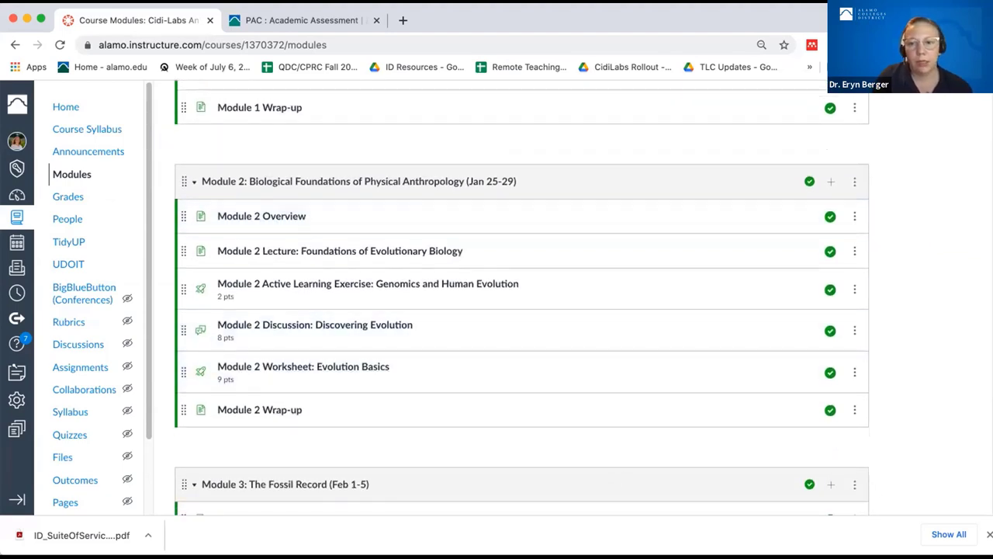
{"action": "left_click", "coordinate": [829, 182]}
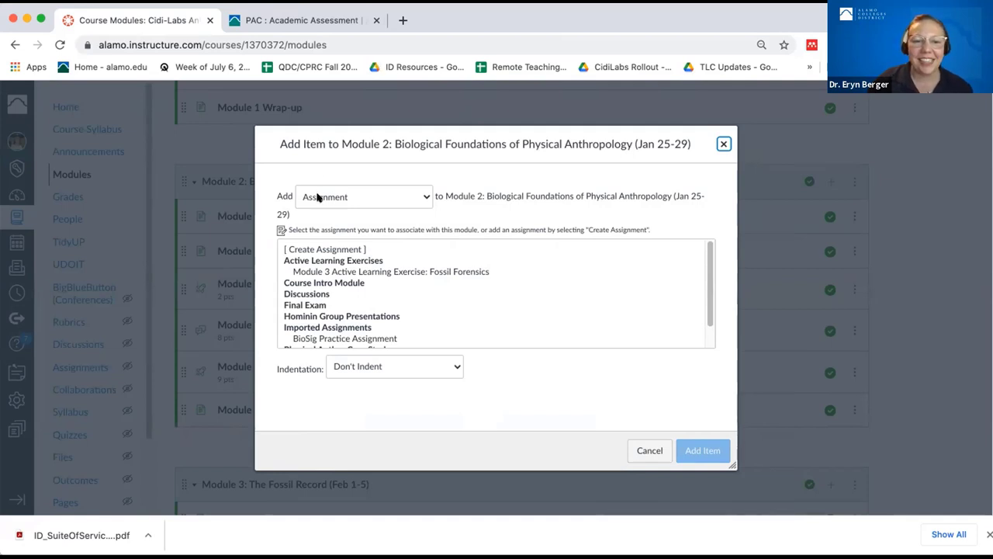
{"action": "left_click", "coordinate": [316, 194]}
{"action": "left_click", "coordinate": [319, 196]}
{"action": "left_click", "coordinate": [346, 248]}
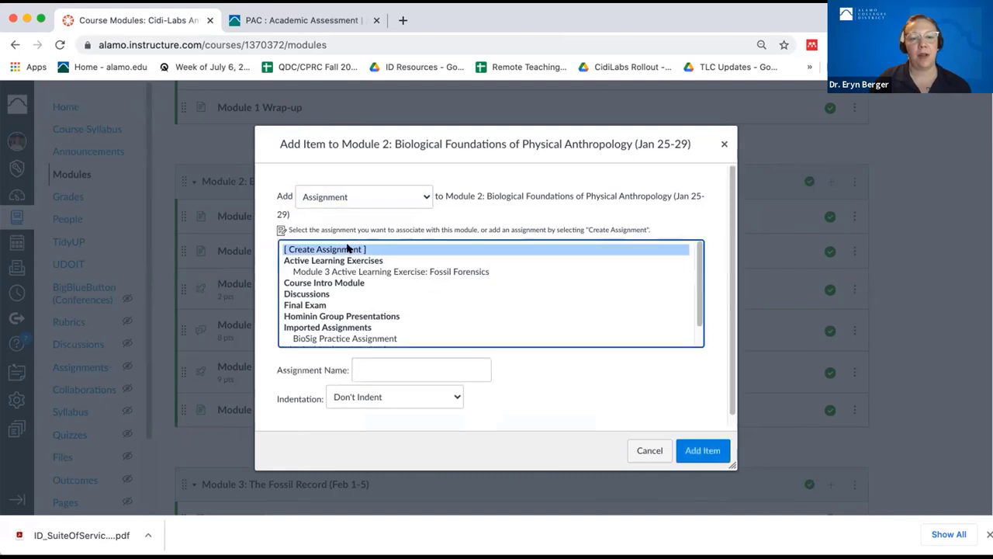
{"action": "left_click", "coordinate": [363, 367]}
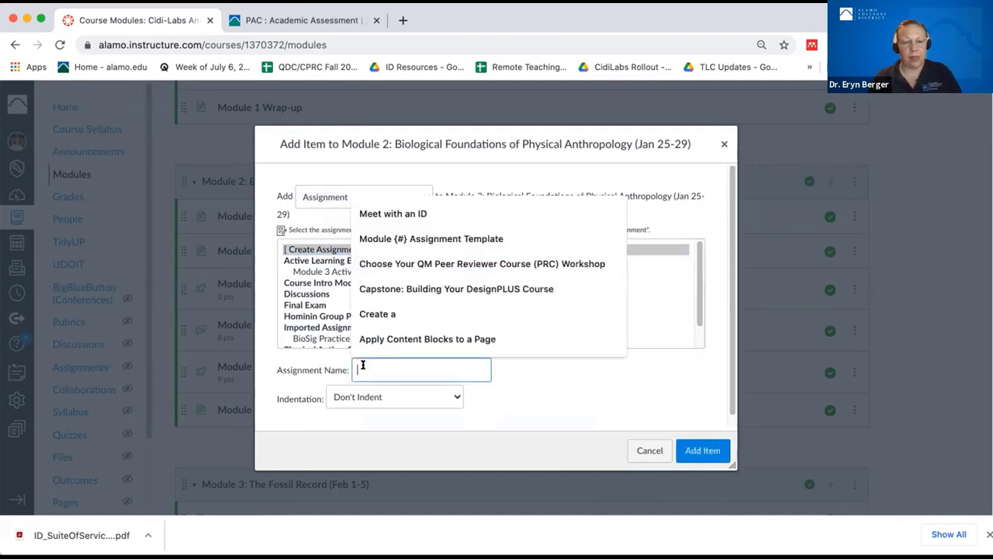
{"action": "type", "text": "Essay 1"}
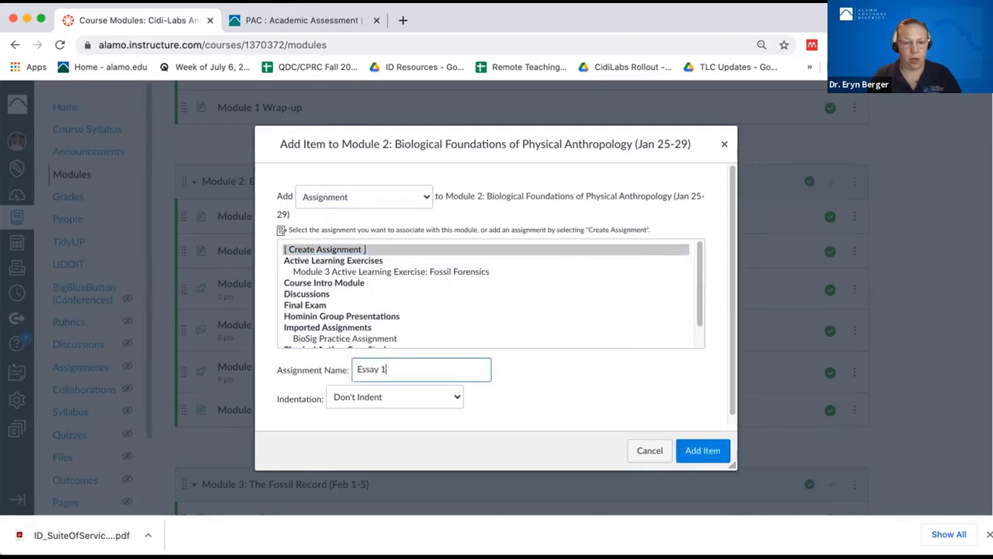
{"action": "left_click", "coordinate": [715, 447]}
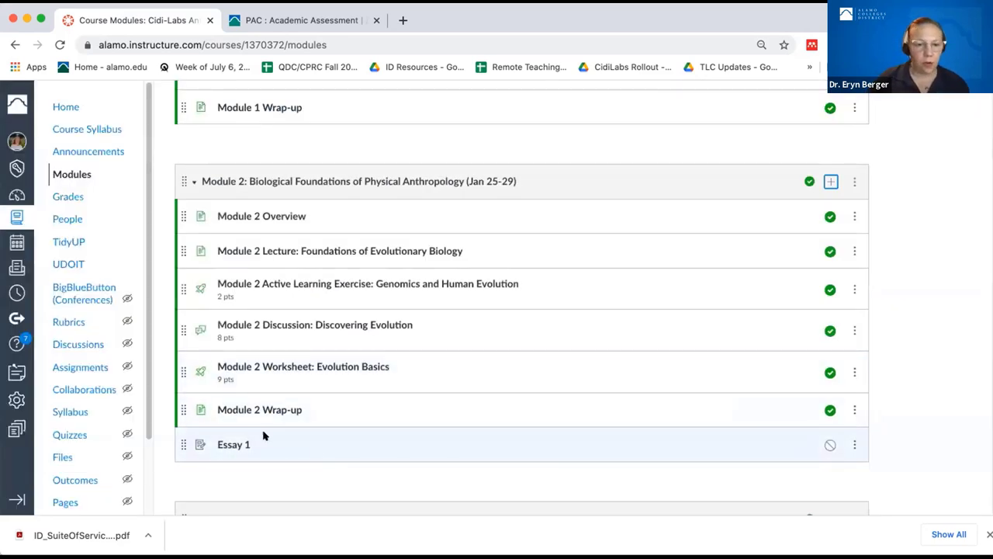
- Open Essay 1 and begin a rubric titled 'Essay 1', editing its default criterion
{"action": "left_click", "coordinate": [223, 442]}
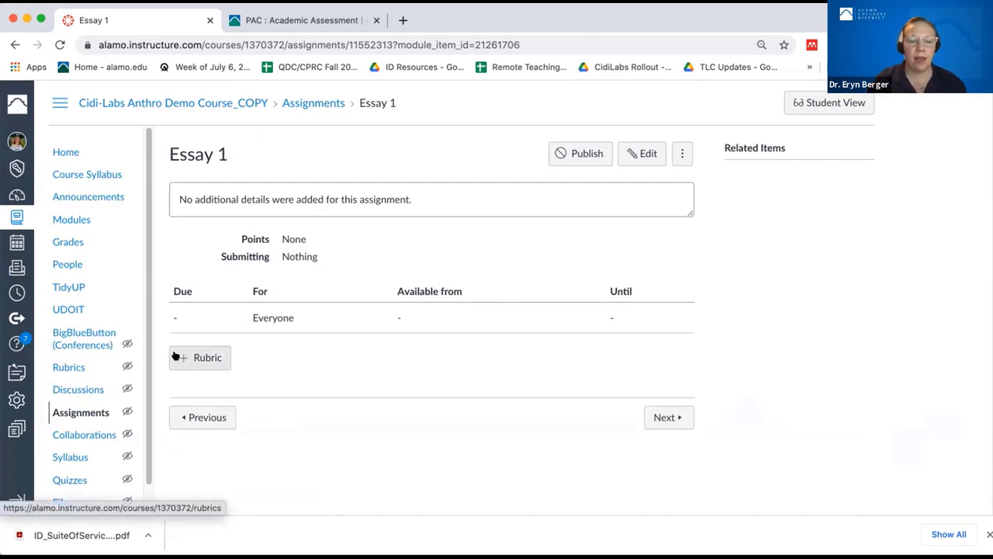
{"action": "left_click", "coordinate": [208, 358]}
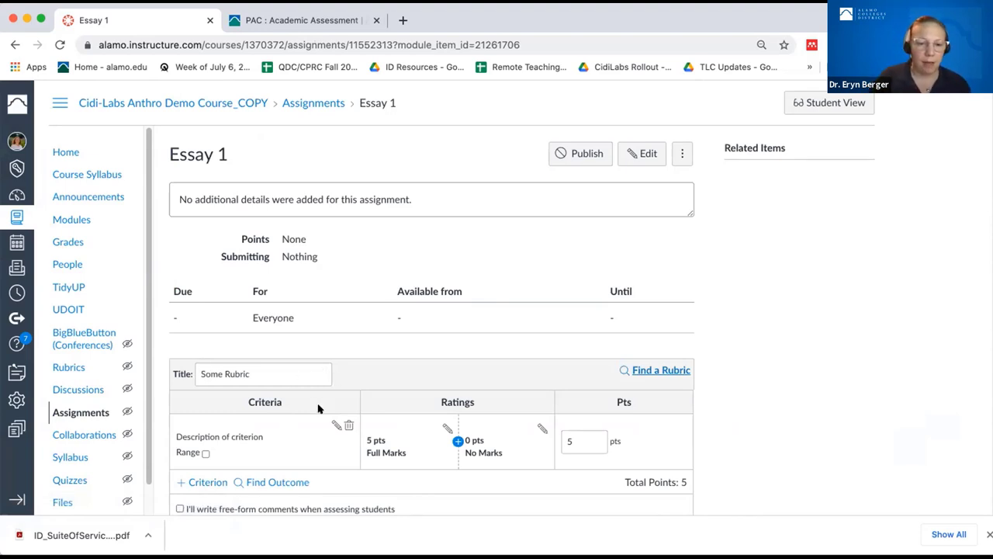
{"action": "scroll", "coordinate": [318, 408], "scroll_direction": "down", "scroll_amount": 2}
{"action": "left_click", "coordinate": [260, 324]}
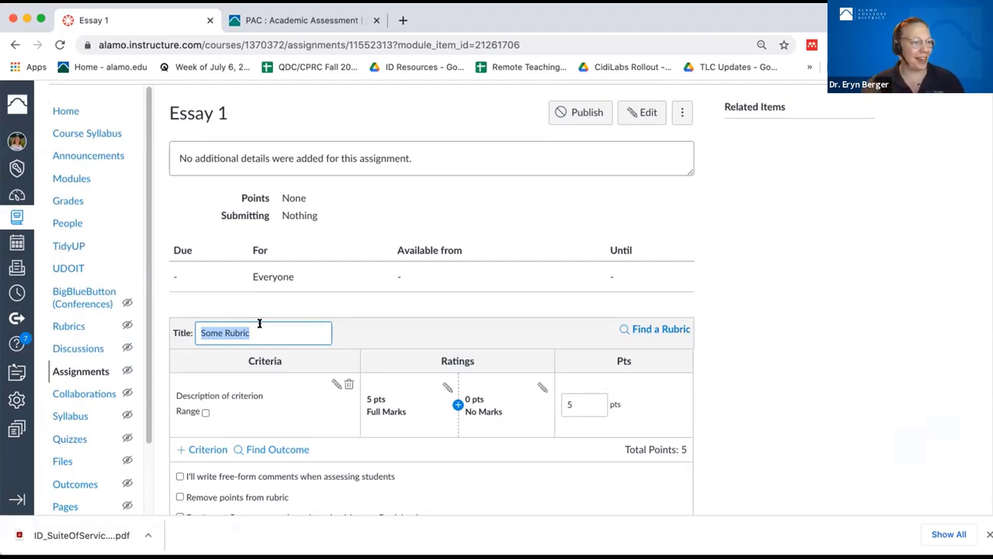
{"action": "type", "text": "Essay 1"}
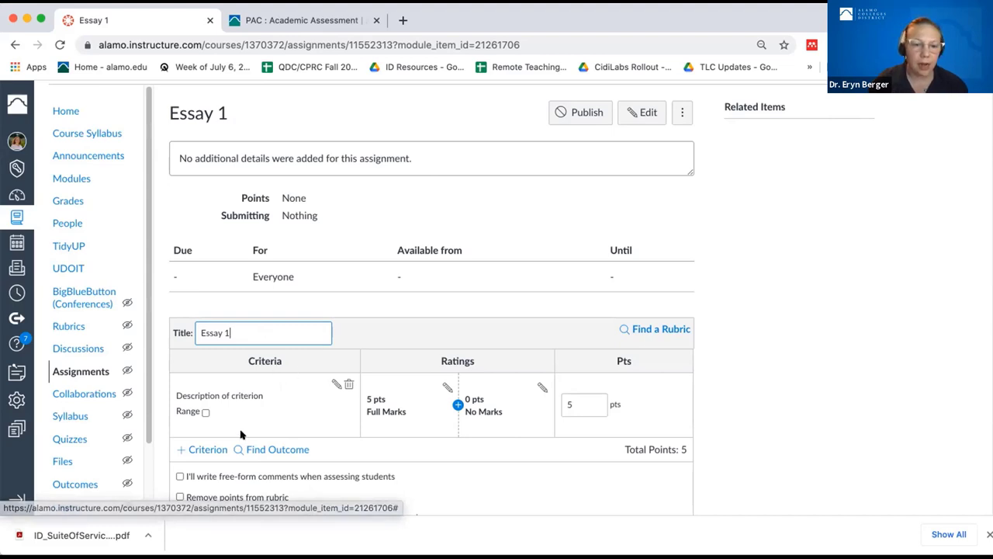
{"action": "left_click", "coordinate": [332, 384]}
- Name the first criterion 'Focus' with long description 'Ability to make a clear point in the writing.'
{"action": "double_click", "coordinate": [447, 257]}
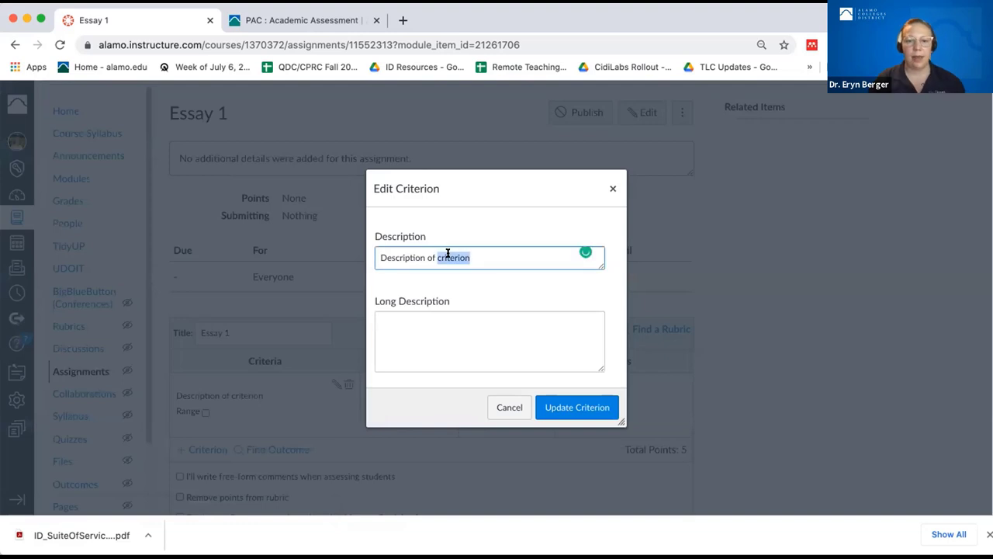
{"action": "triple_click", "coordinate": [448, 257]}
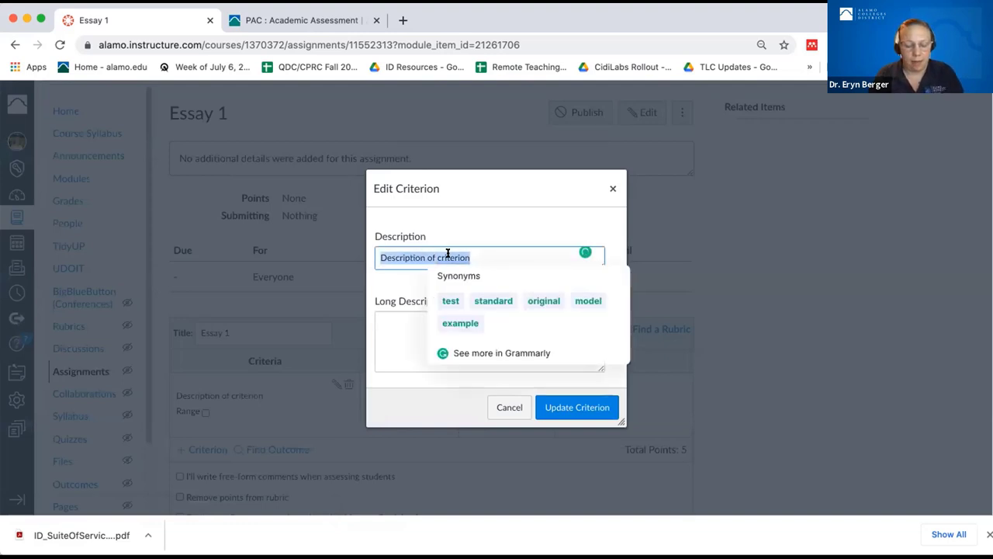
{"action": "type", "text": "Focus"}
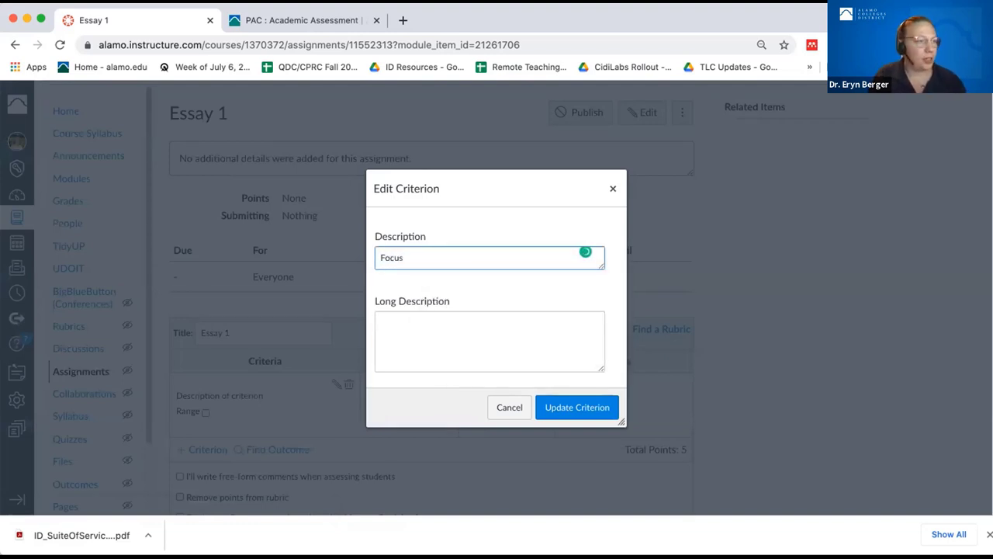
{"action": "left_click", "coordinate": [437, 303]}
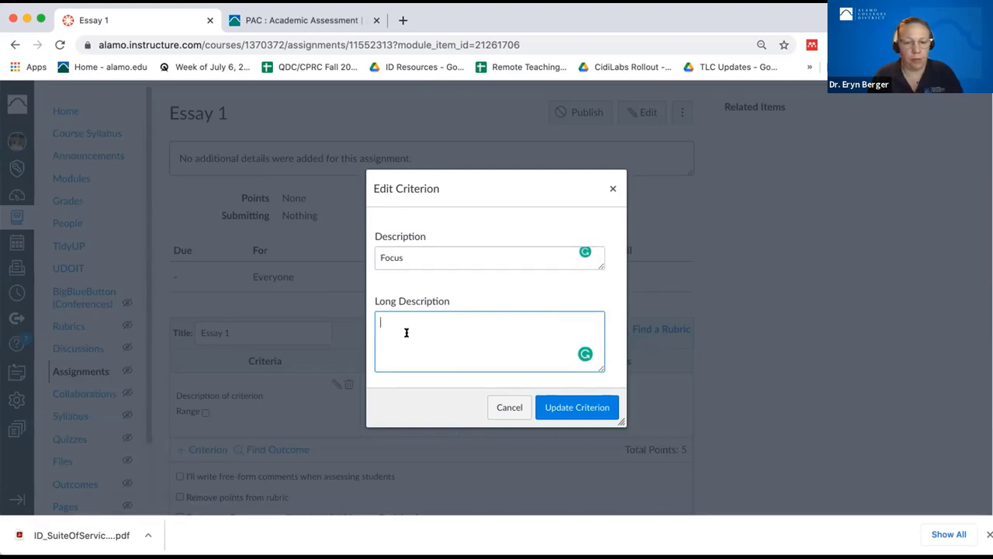
{"action": "type", "text": "Ability to"}
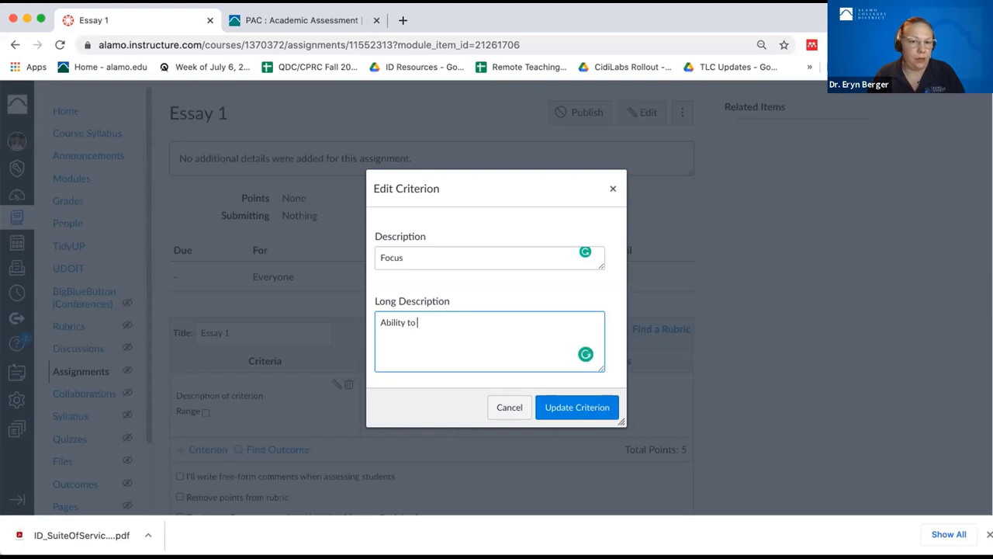
{"action": "type", "text": " make a clear"}
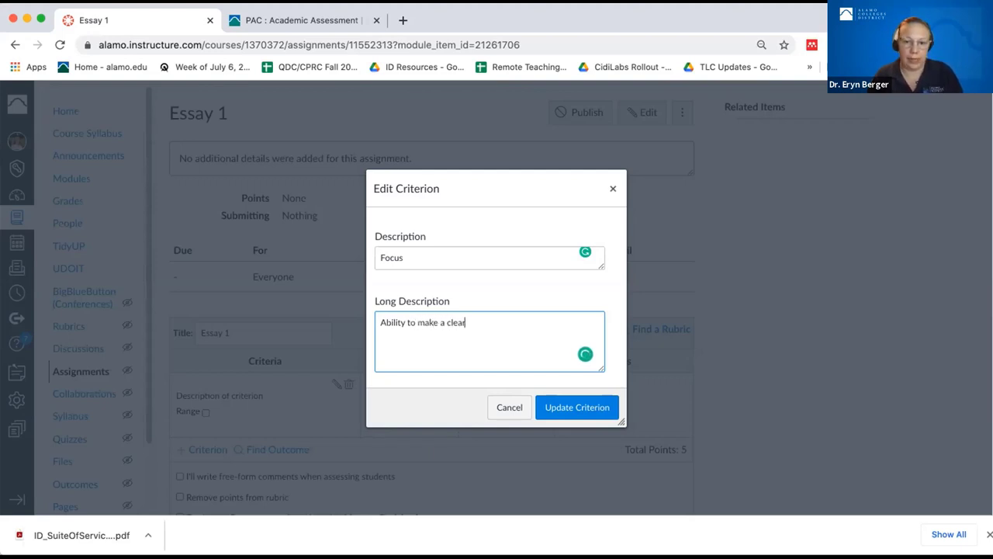
{"action": "type", "text": " point"}
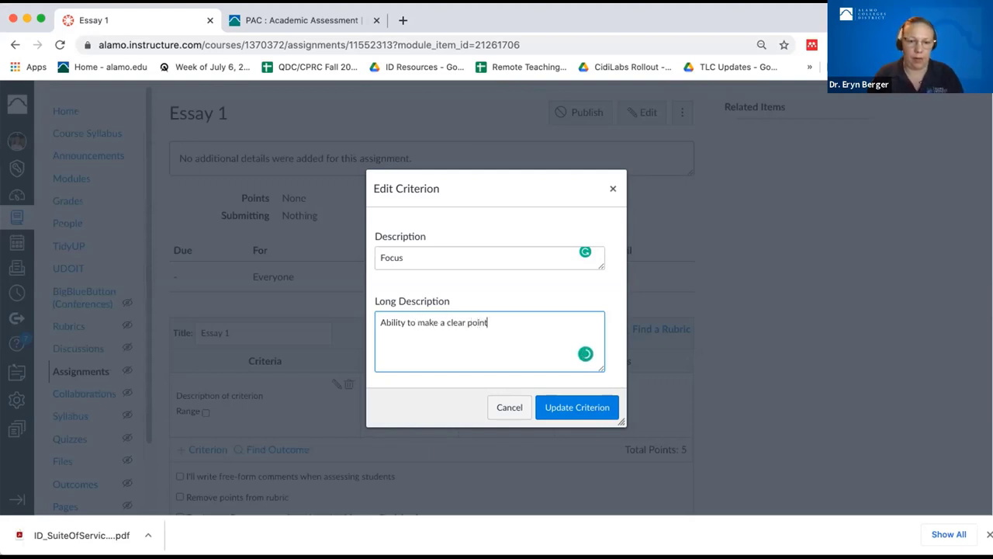
{"action": "type", "text": " in the w"}
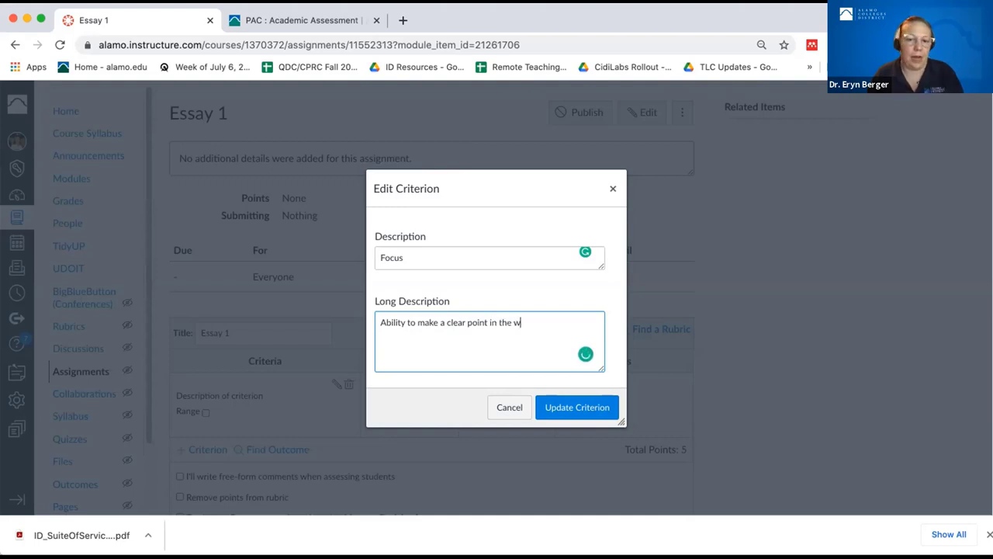
{"action": "type", "text": "riting."}
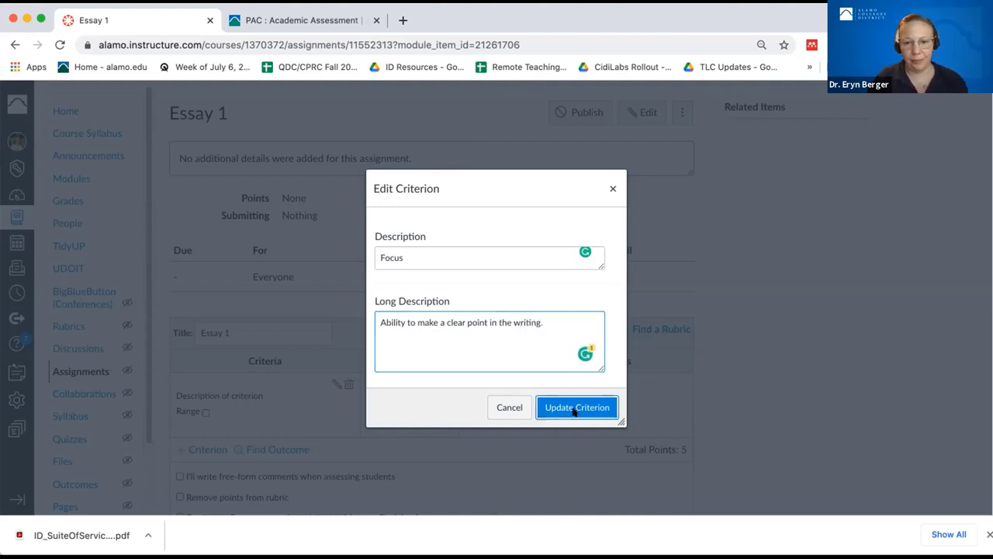
{"action": "left_click", "coordinate": [574, 409]}
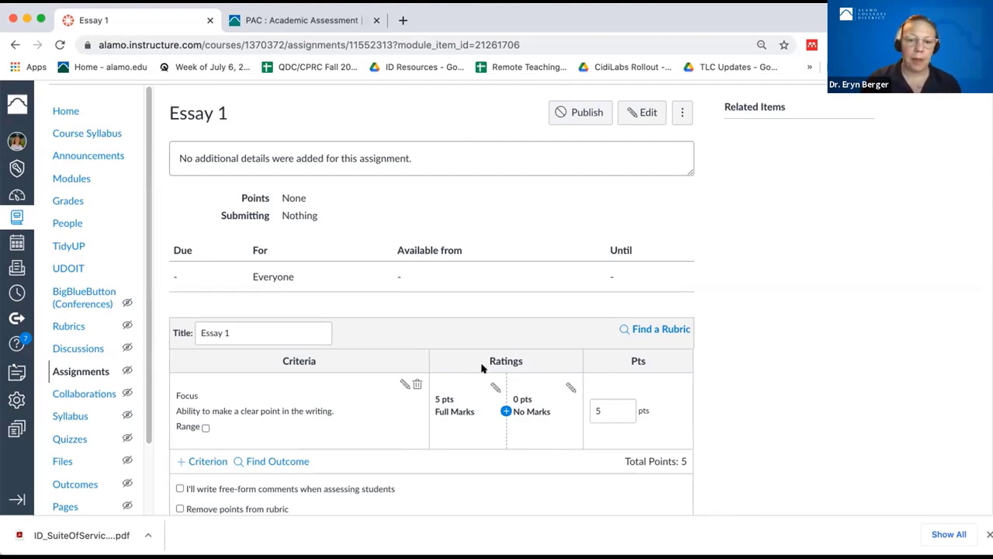
- Retitle the 5-point Full Marks rating to 'Excellent'
{"action": "left_click", "coordinate": [495, 386]}
{"action": "left_click", "coordinate": [436, 290]}
{"action": "double_click", "coordinate": [436, 291]}
{"action": "triple_click", "coordinate": [437, 290]}
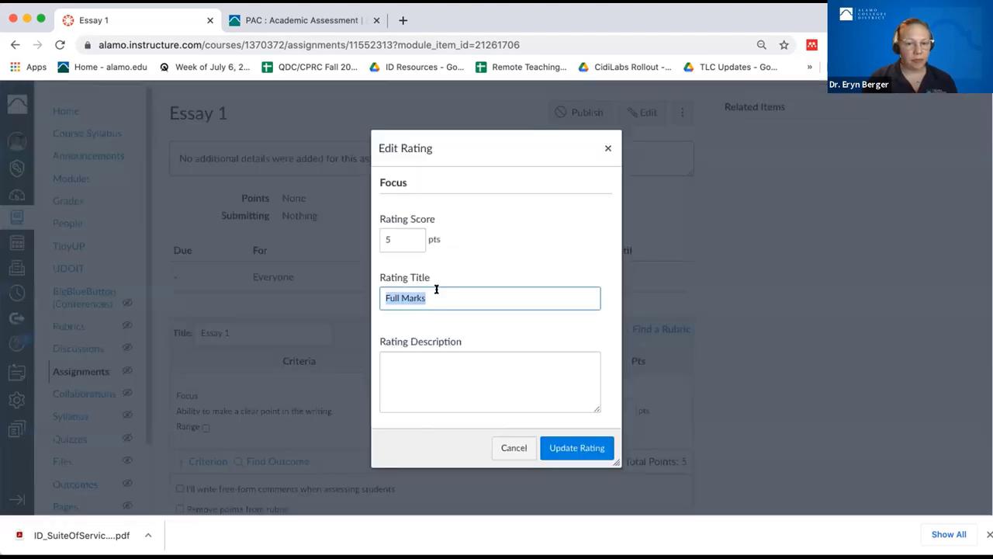
{"action": "type", "text": "Ex"}
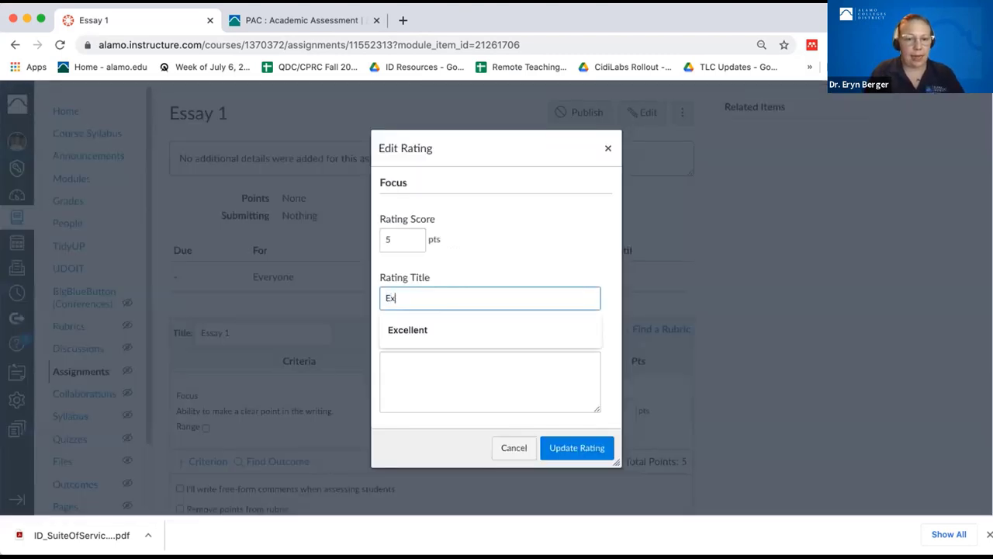
{"action": "key", "text": "Down"}
{"action": "left_click", "coordinate": [409, 328]}
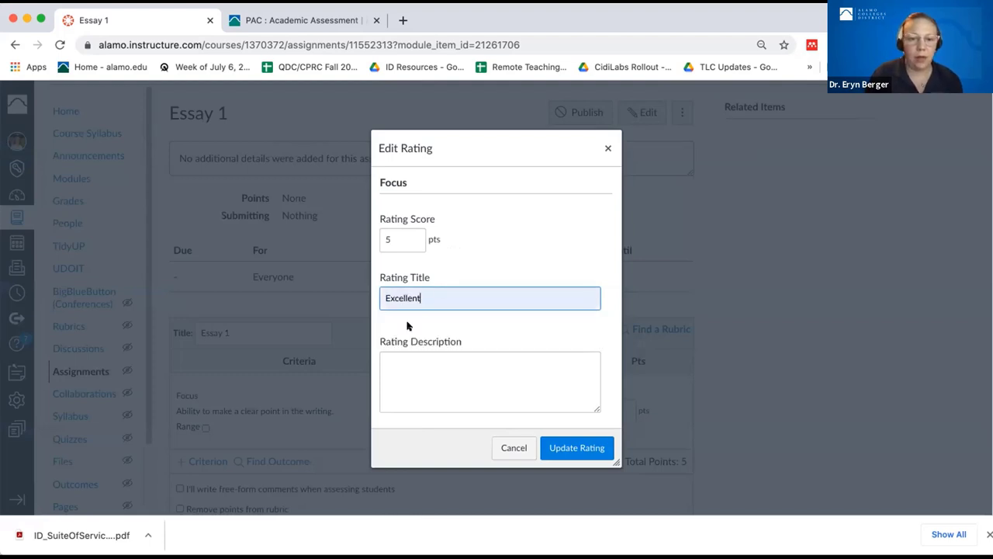
{"action": "left_click", "coordinate": [522, 359]}
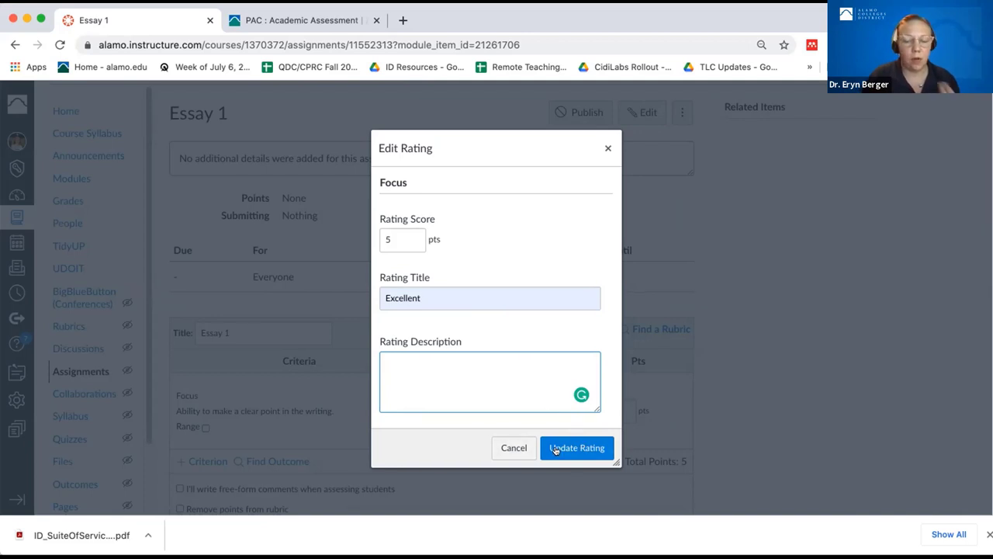
{"action": "left_click", "coordinate": [556, 449]}
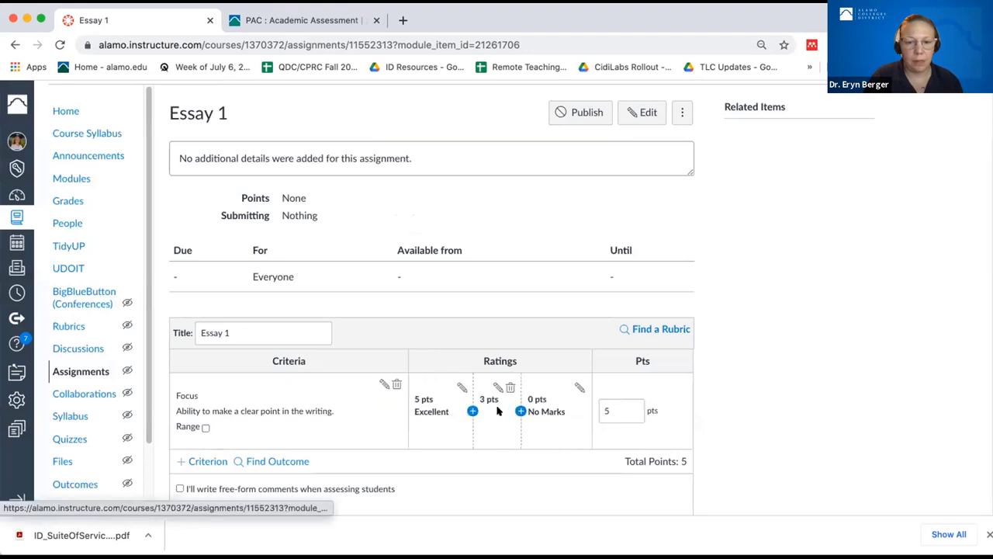
- Insert a 4-point rating titled 'Good' before No Marks
{"action": "left_click", "coordinate": [502, 411]}
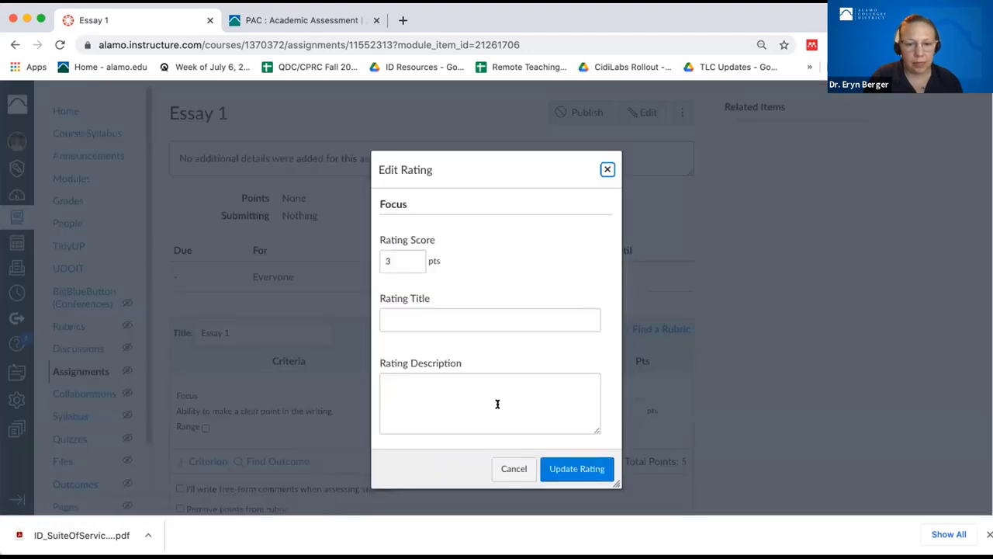
{"action": "left_click", "coordinate": [608, 169]}
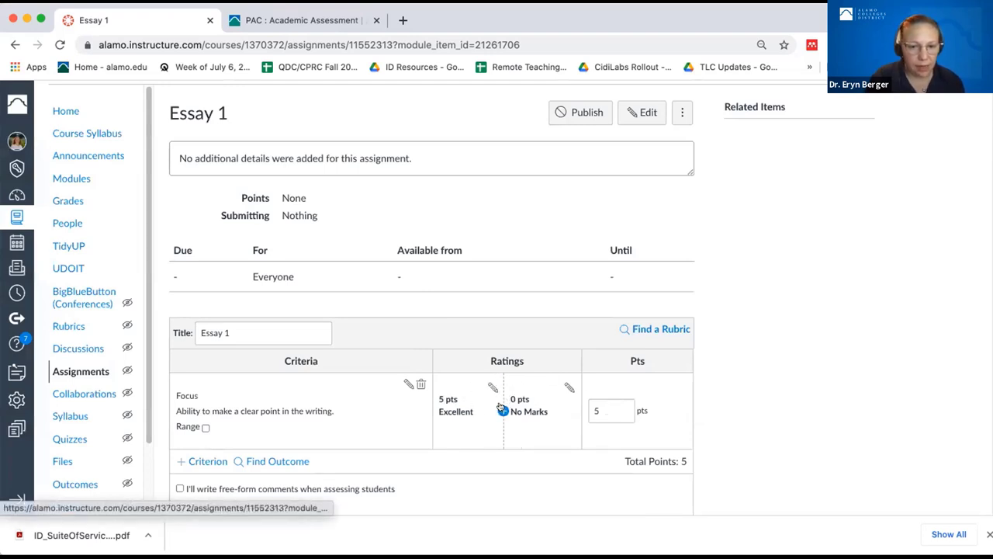
{"action": "left_click", "coordinate": [502, 412]}
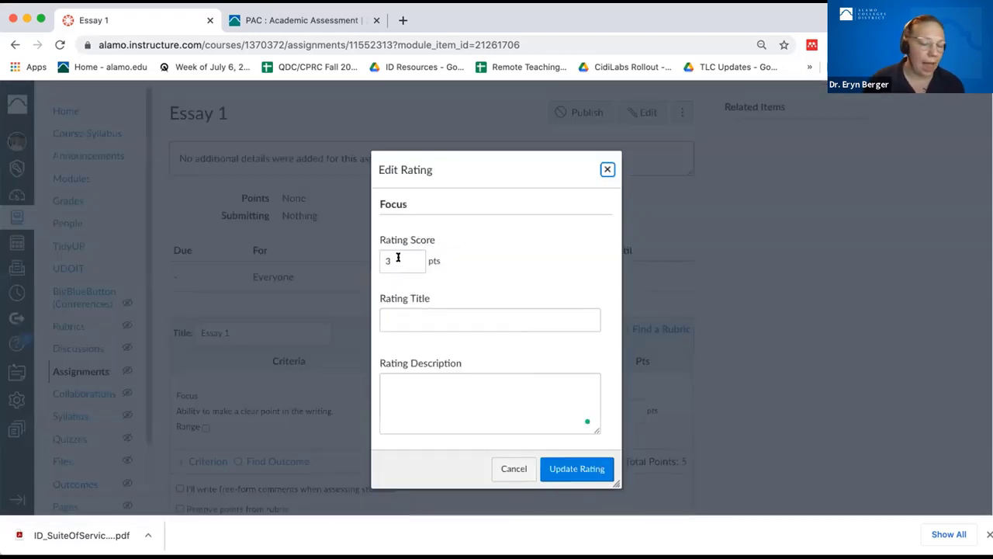
{"action": "left_click", "coordinate": [398, 256]}
{"action": "key", "text": "BackSpace"}
{"action": "type", "text": "4"}
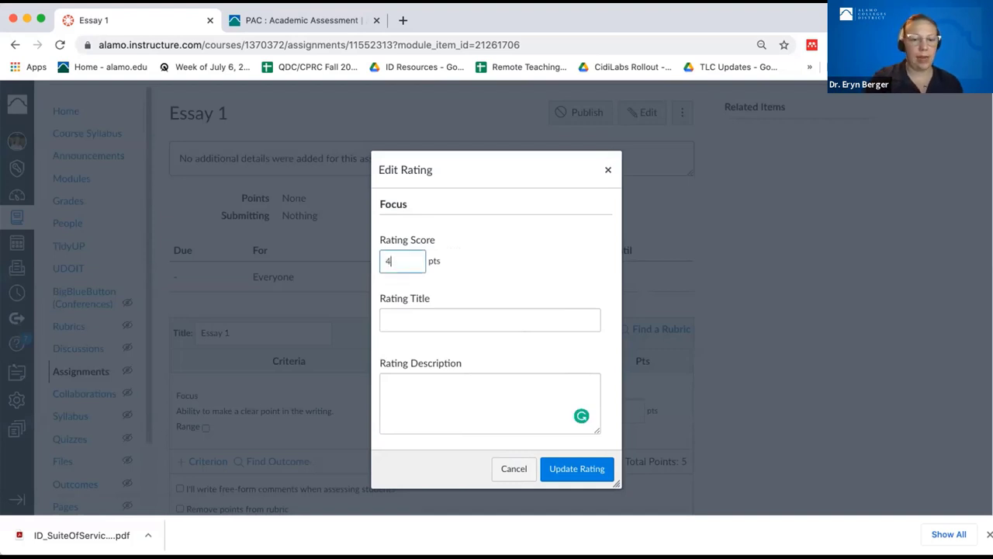
{"action": "left_click", "coordinate": [415, 320]}
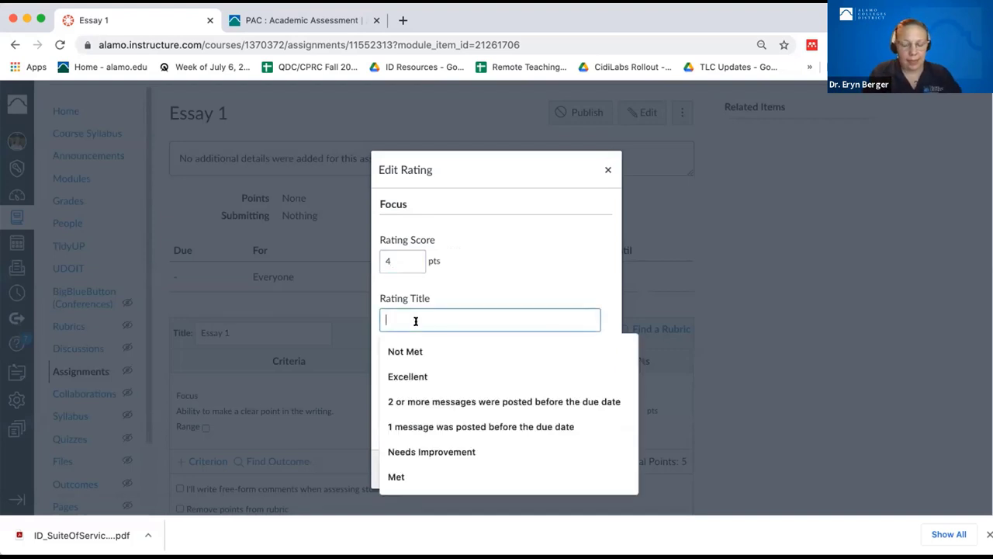
{"action": "type", "text": "Good"}
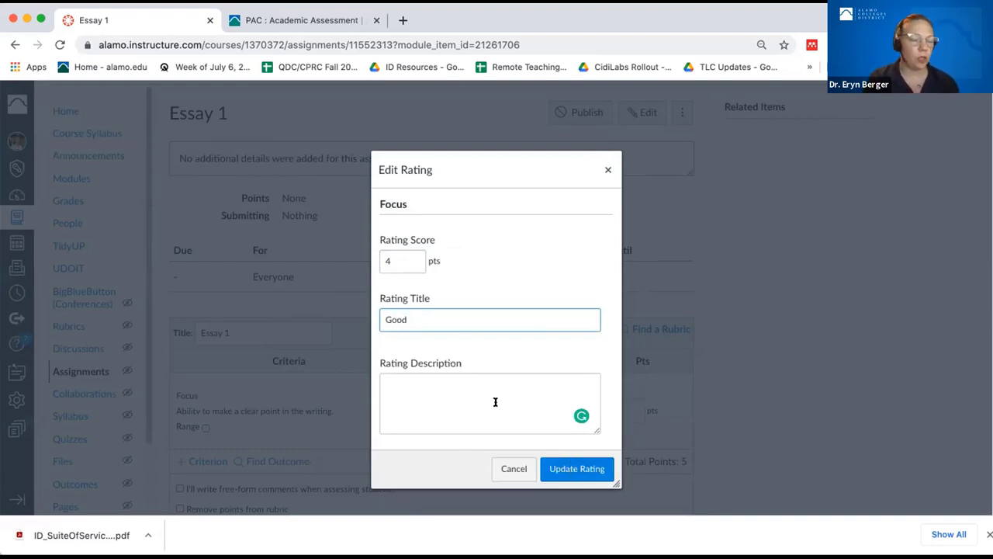
{"action": "left_click", "coordinate": [571, 471]}
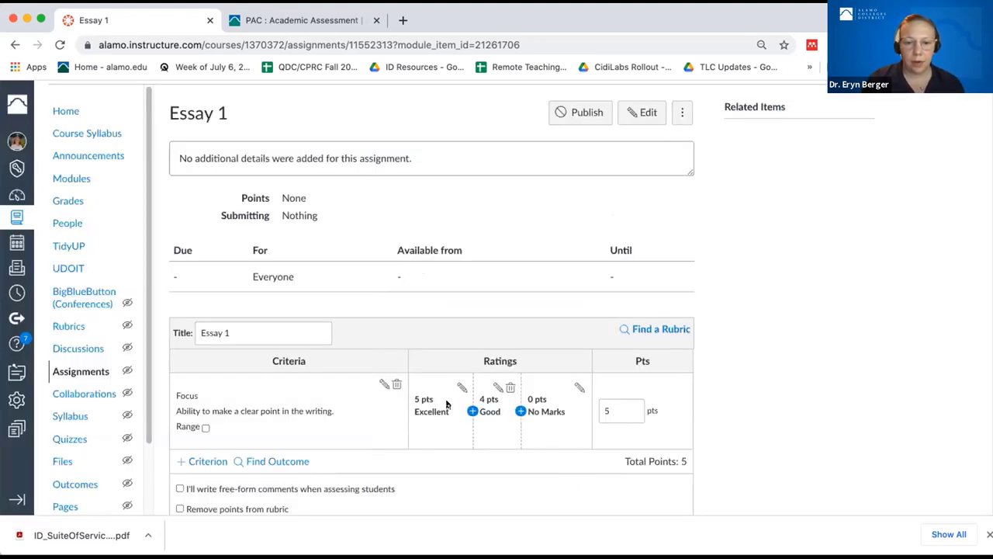
- Insert a 3-point rating titled 'Ok' between Good and No Marks
{"action": "left_click", "coordinate": [518, 412]}
{"action": "left_click", "coordinate": [419, 315]}
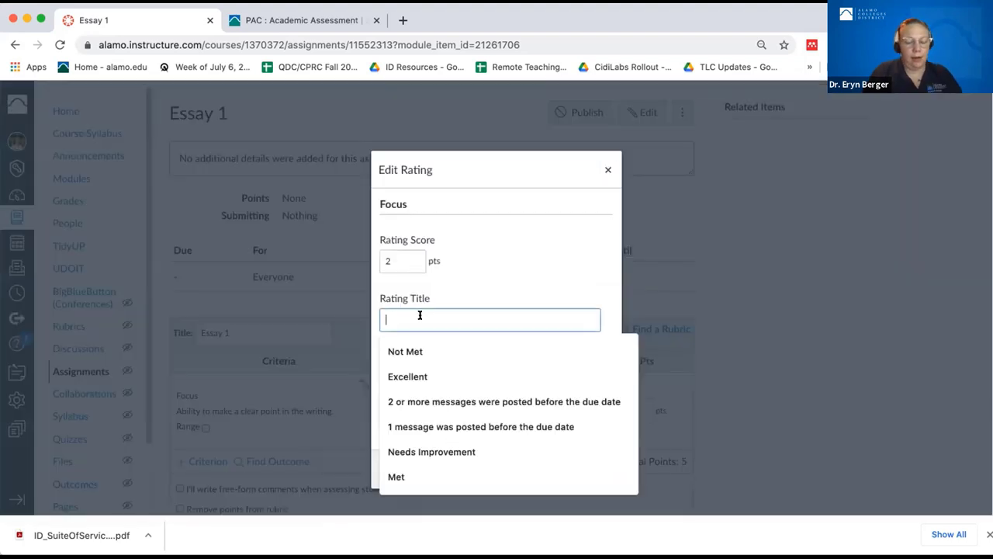
{"action": "type", "text": "Ok"}
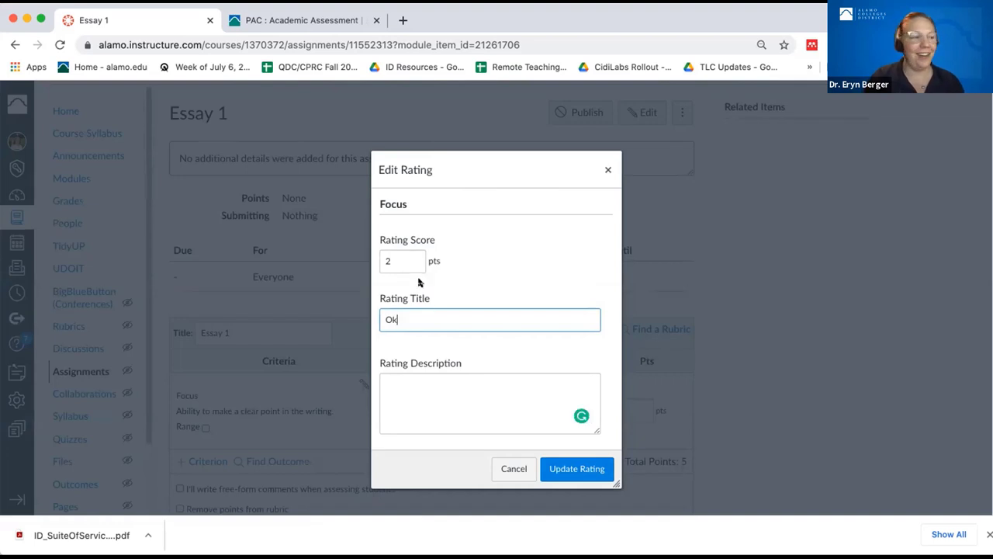
{"action": "left_click", "coordinate": [402, 248]}
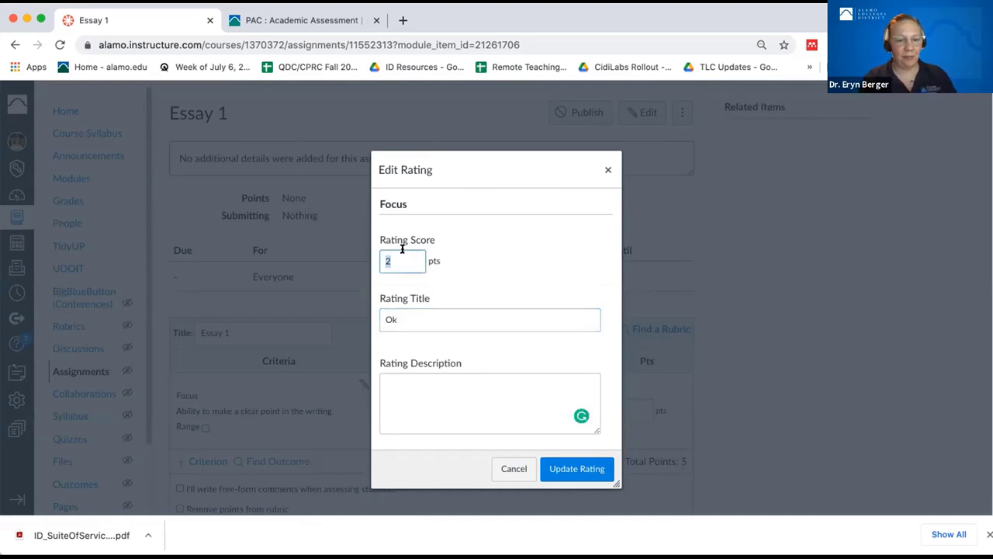
{"action": "type", "text": "3"}
{"action": "left_click", "coordinate": [547, 470]}
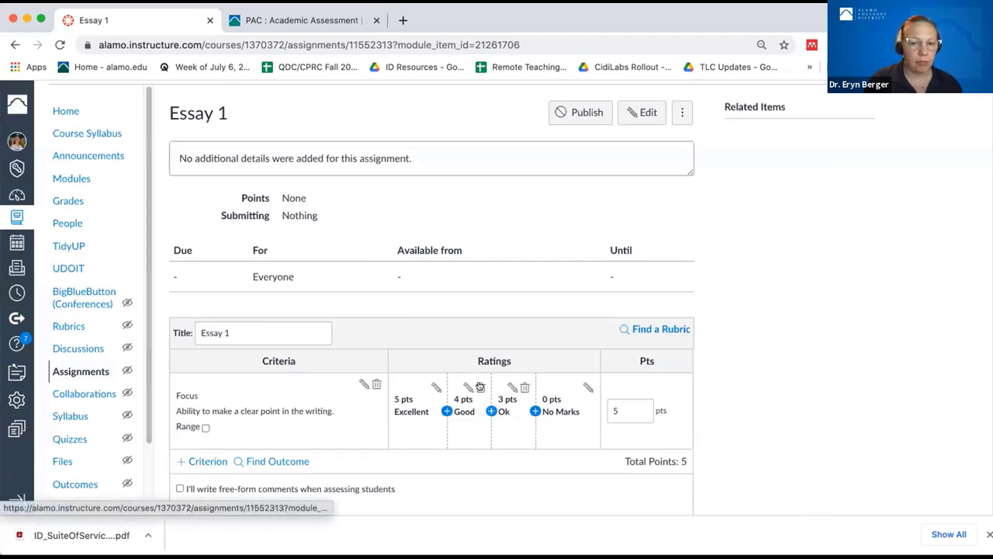
- Delete the 4-point Good rating and switch Focus to point ranges
{"action": "left_click", "coordinate": [480, 387]}
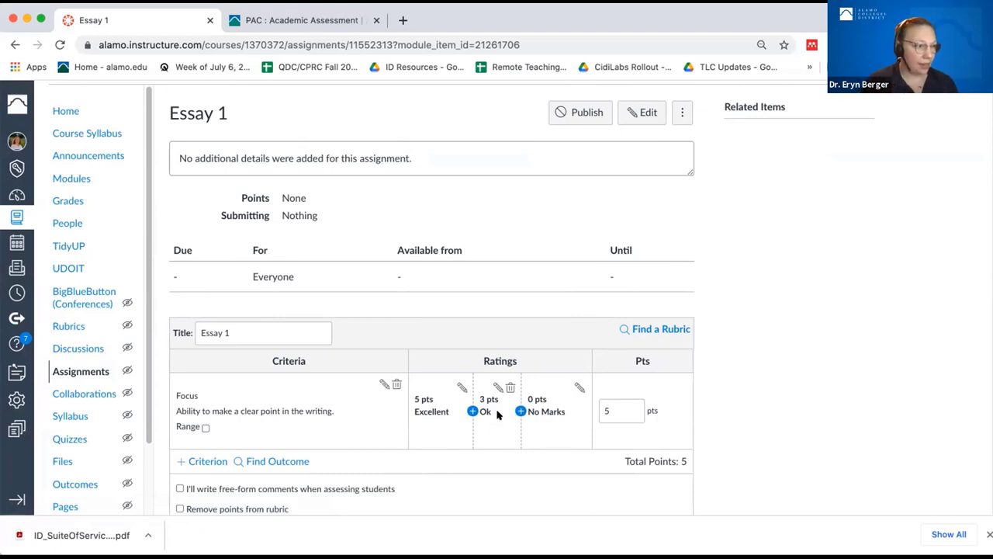
{"action": "left_click", "coordinate": [204, 426]}
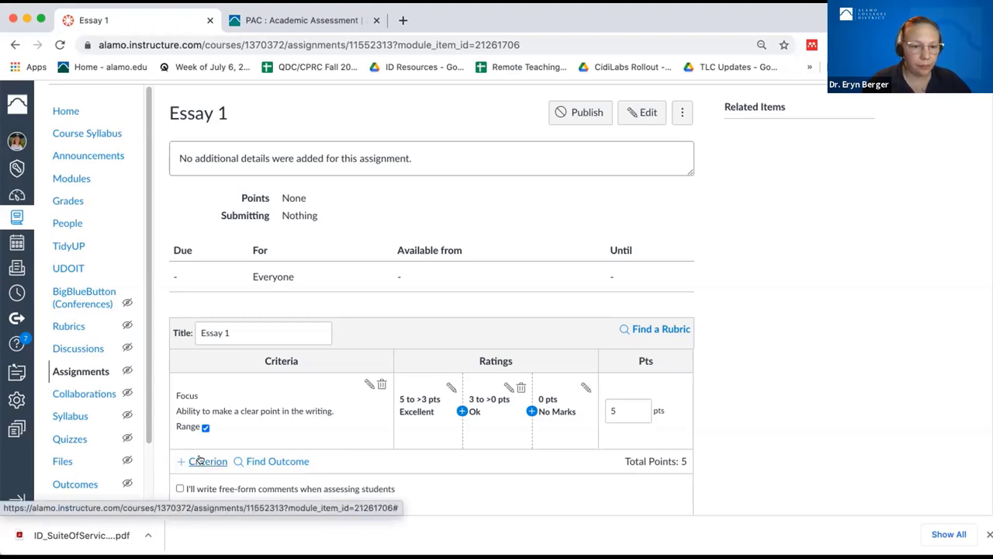
- Duplicate Focus as 'Organization', described 'How well organized the arguments in the paper are'
{"action": "left_click", "coordinate": [199, 460]}
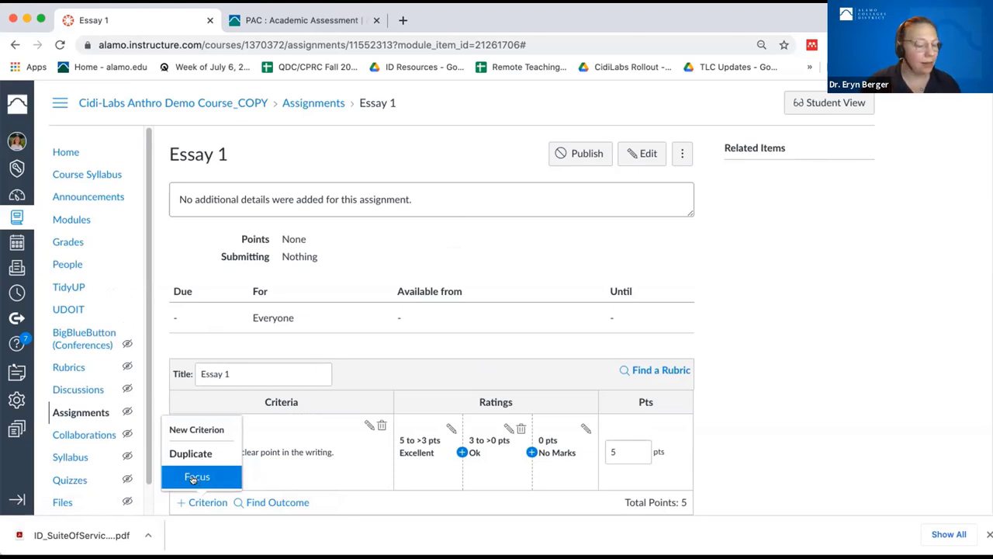
{"action": "left_click", "coordinate": [192, 479]}
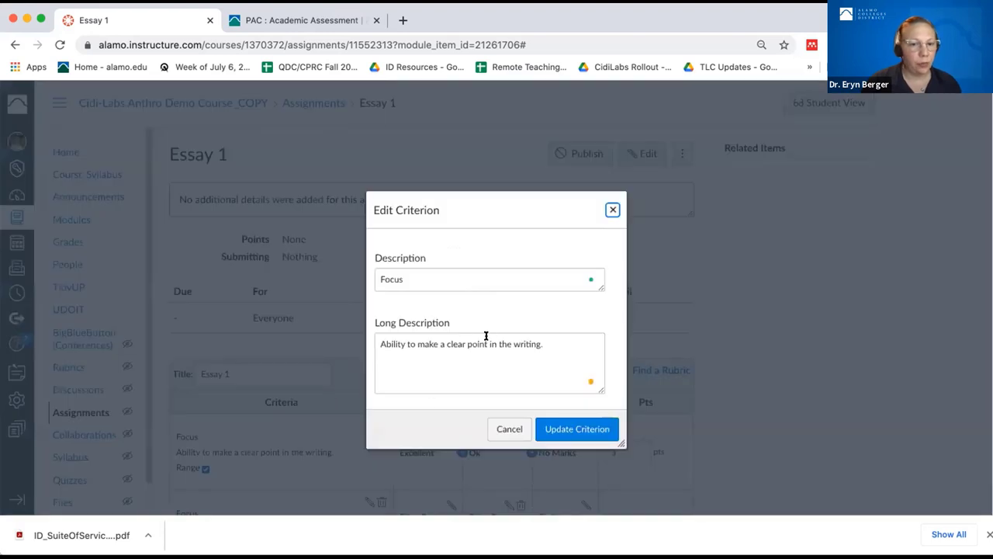
{"action": "double_click", "coordinate": [414, 266]}
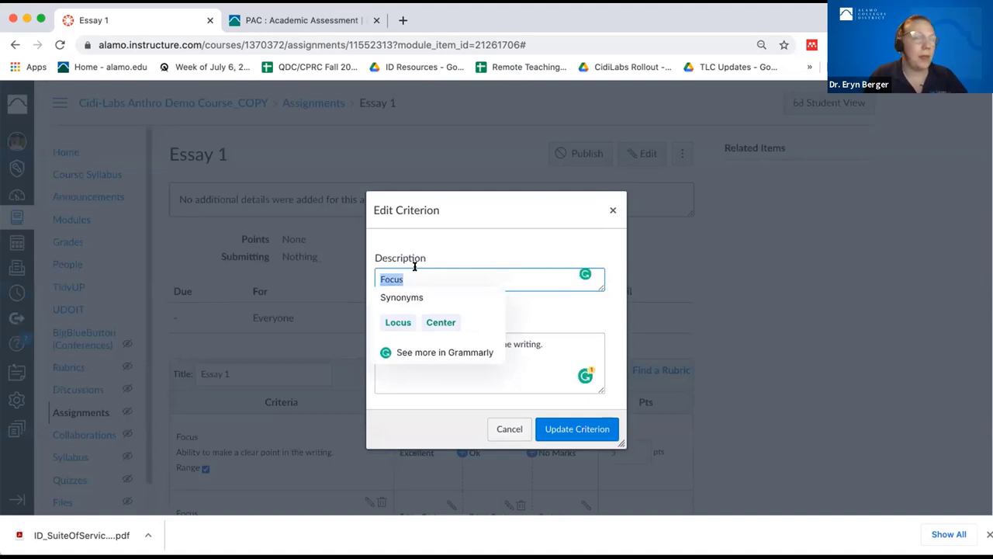
{"action": "type", "text": "Or"}
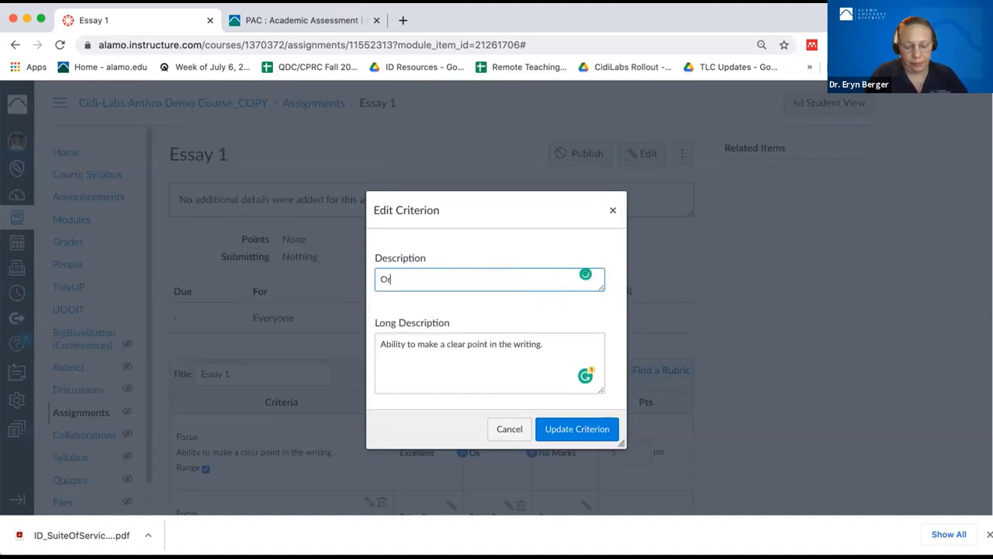
{"action": "type", "text": "ganization"}
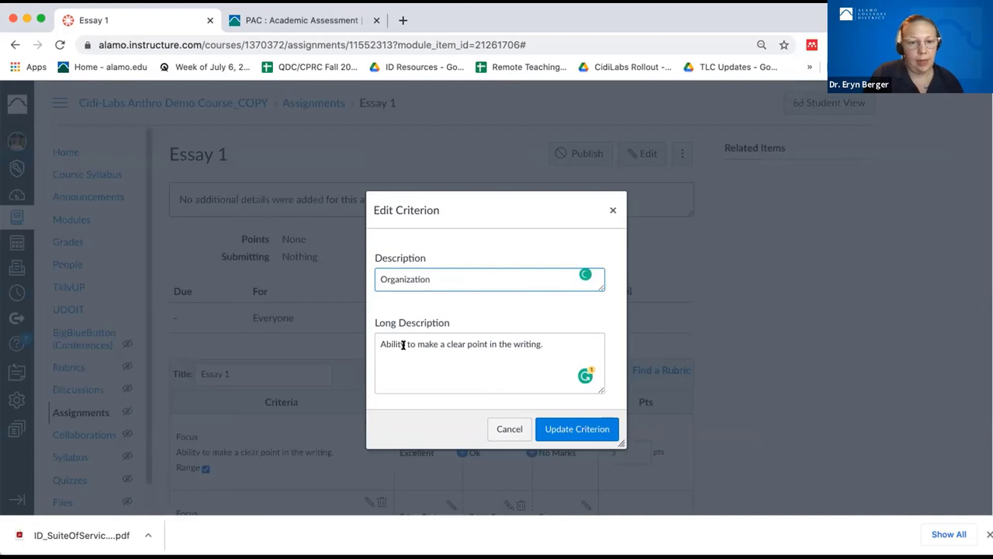
{"action": "triple_click", "coordinate": [402, 343]}
{"action": "type", "text": "Ho"}
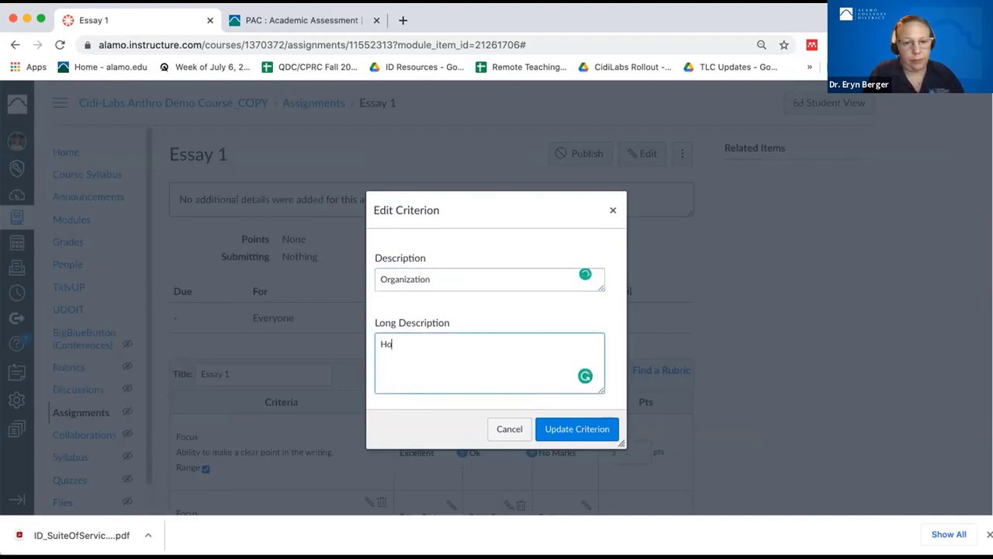
{"action": "type", "text": "w well org"}
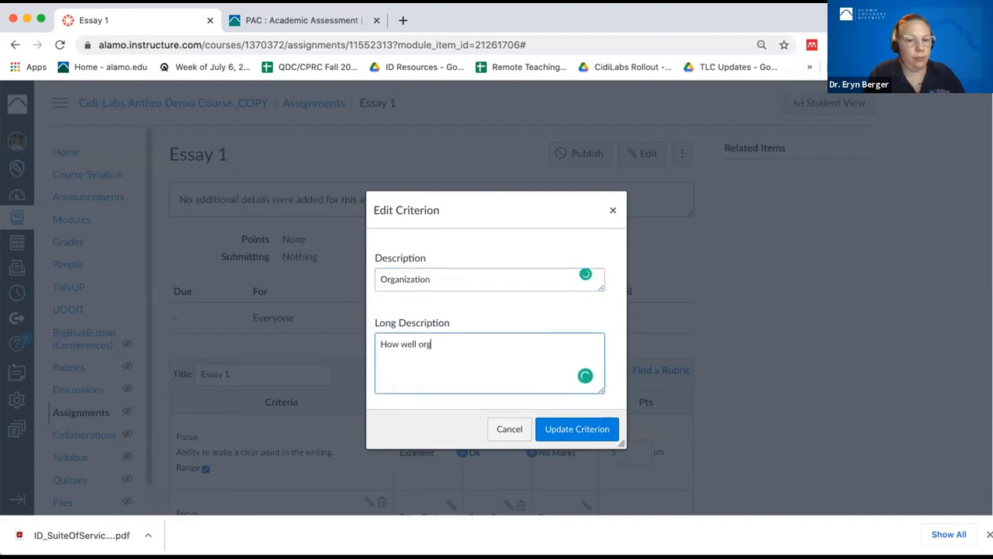
{"action": "type", "text": "anized the "}
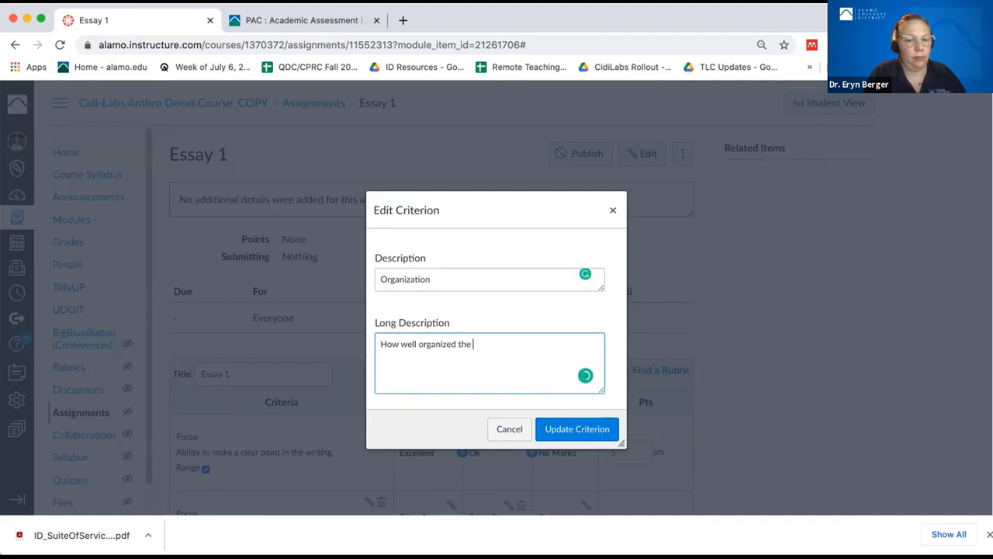
{"action": "type", "text": "argume"}
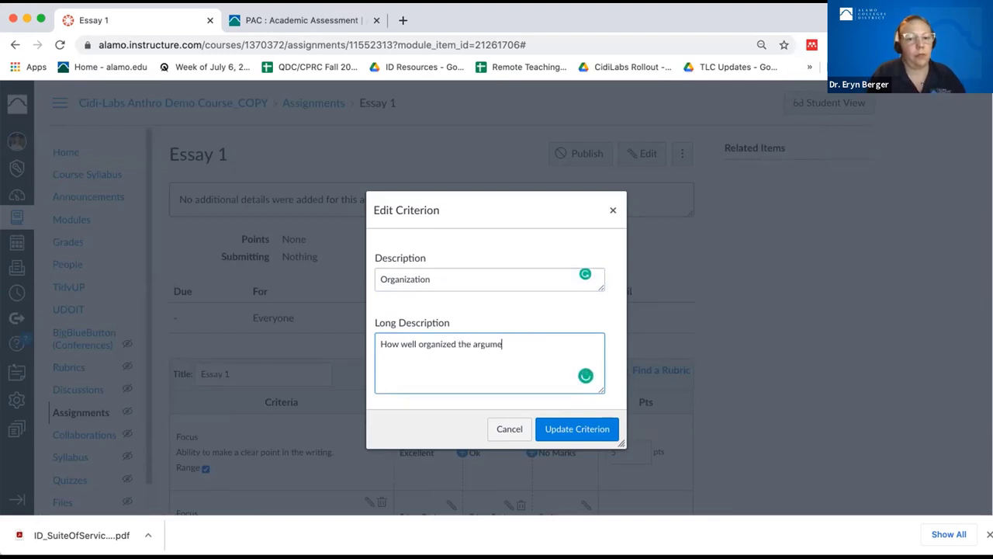
{"action": "type", "text": "nts in the paper are"}
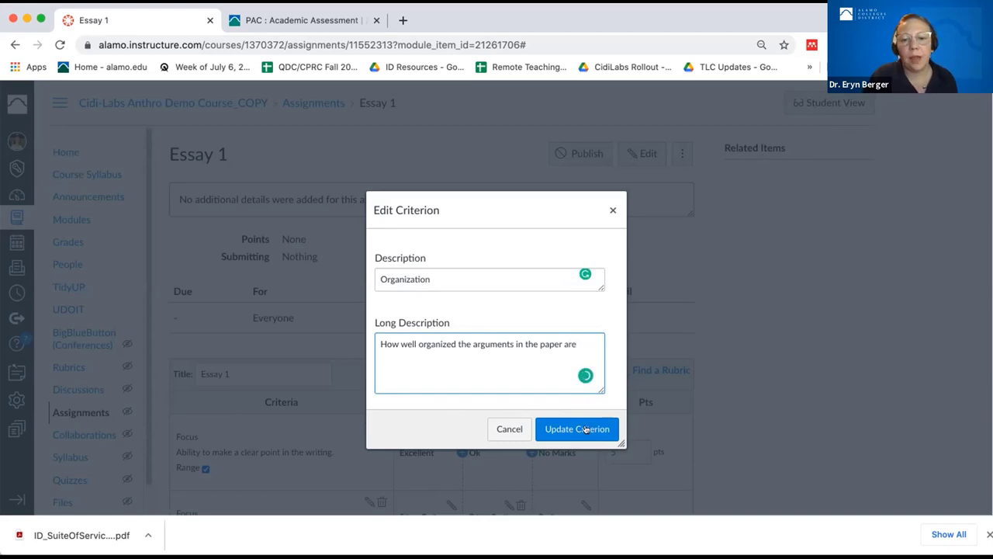
{"action": "left_click", "coordinate": [575, 428]}
{"action": "scroll", "coordinate": [443, 364], "scroll_direction": "down", "scroll_amount": 3}
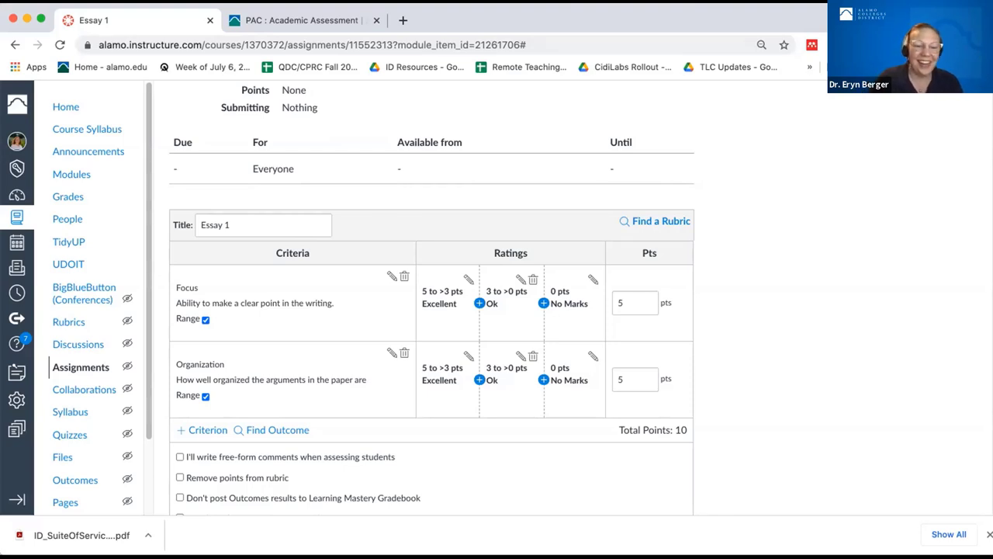
{"action": "scroll", "coordinate": [497, 452], "scroll_direction": "down", "scroll_amount": 2}
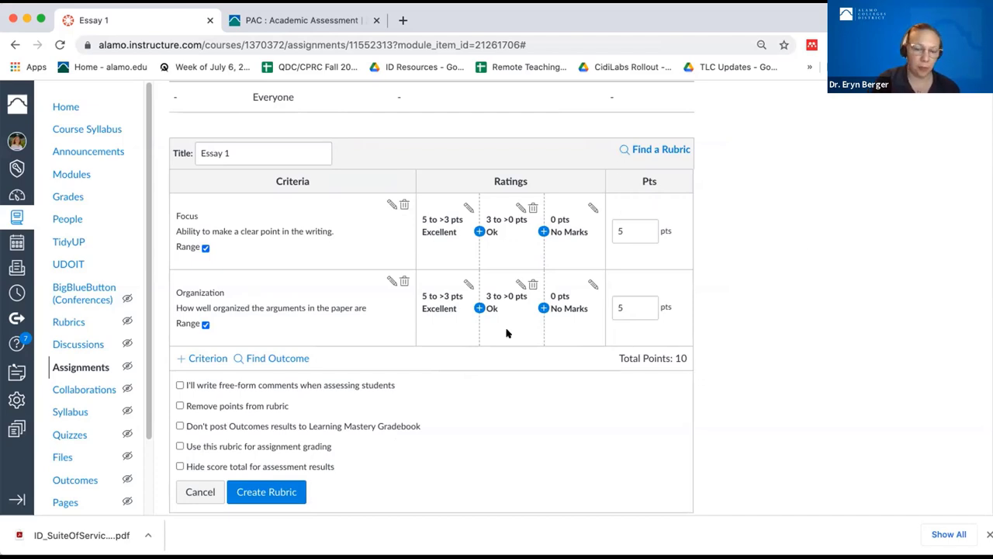
{"action": "left_click", "coordinate": [207, 445]}
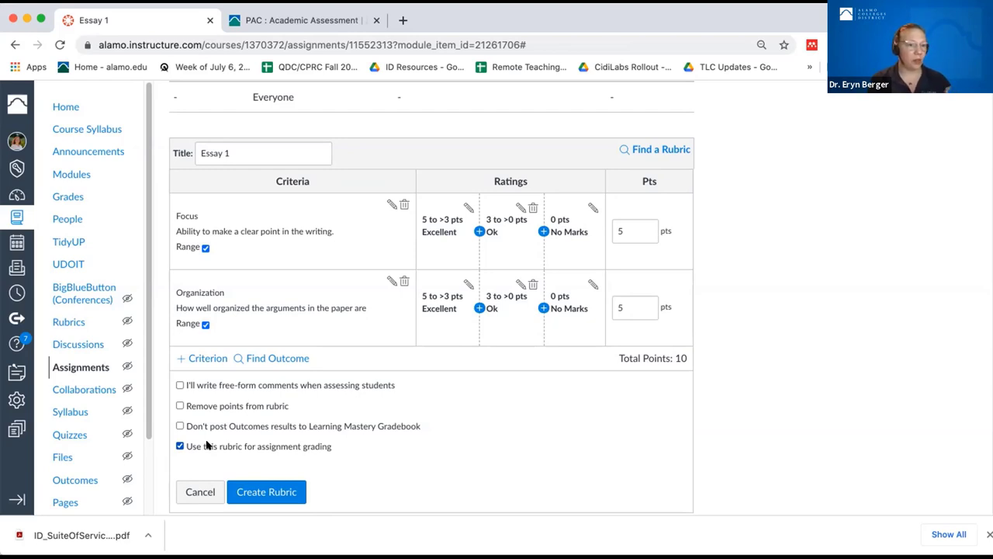
{"action": "left_click", "coordinate": [208, 445]}
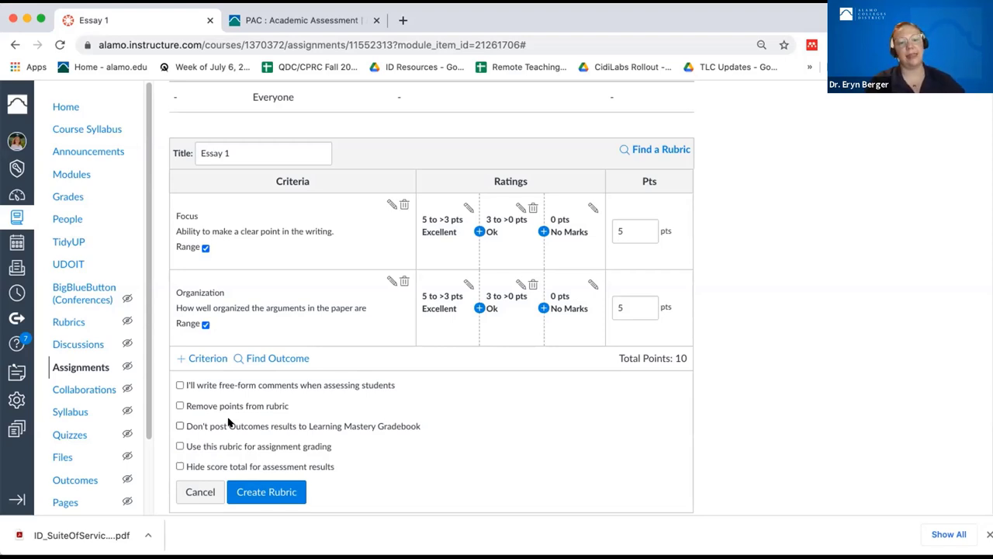
{"action": "left_click", "coordinate": [228, 409]}
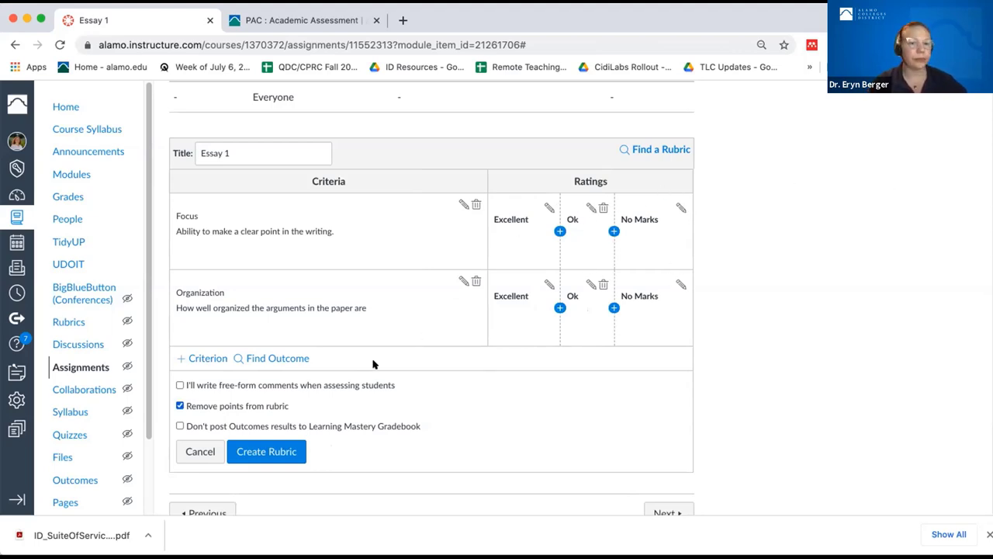
{"action": "left_click", "coordinate": [180, 404]}
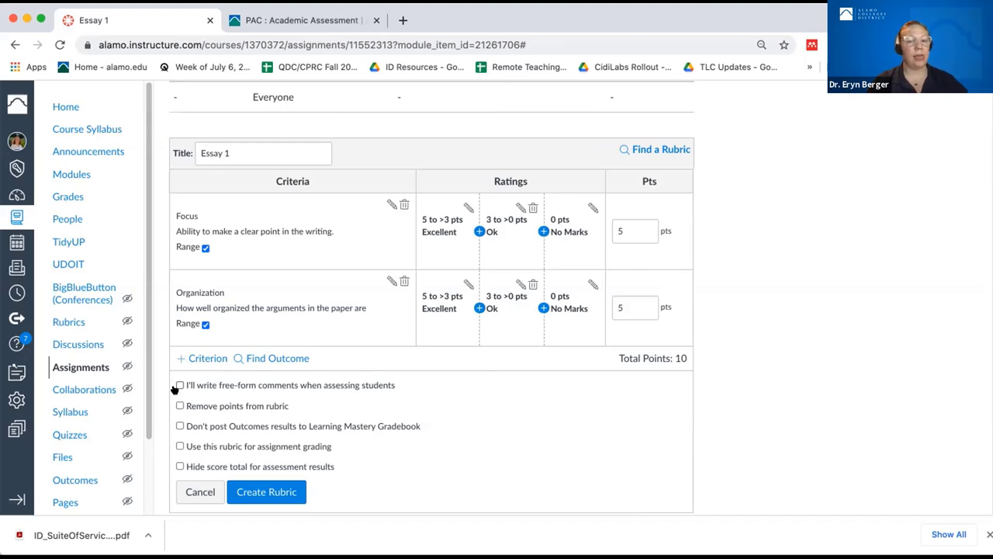
{"action": "left_click", "coordinate": [179, 386]}
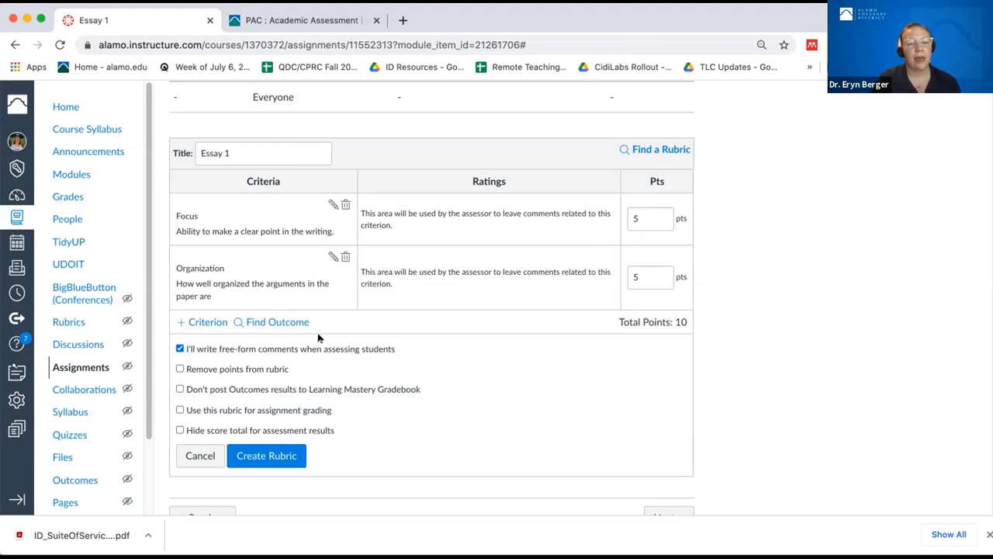
{"action": "left_click", "coordinate": [185, 348]}
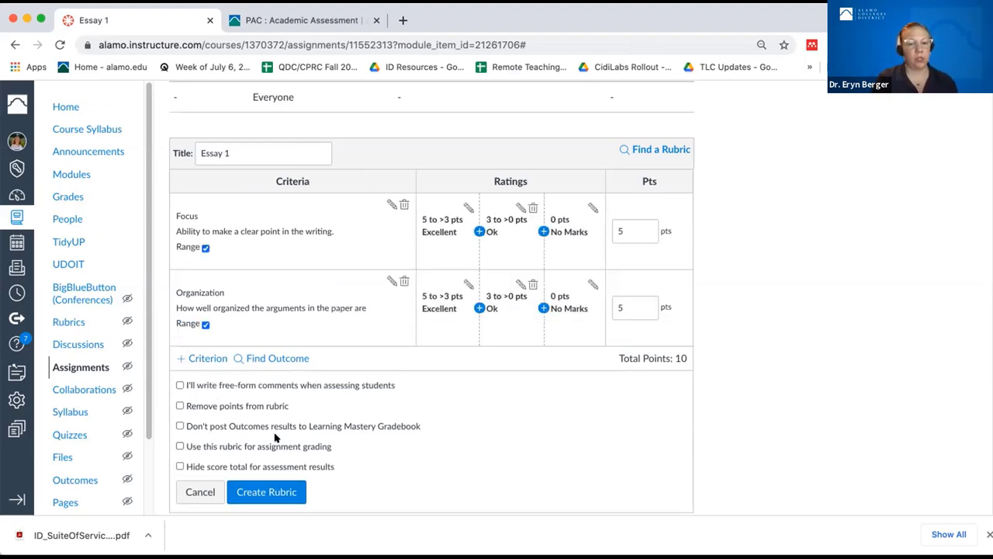
- Enable 'Use this rubric for assignment grading' and create the Essay 1 rubric
{"action": "left_click", "coordinate": [207, 448]}
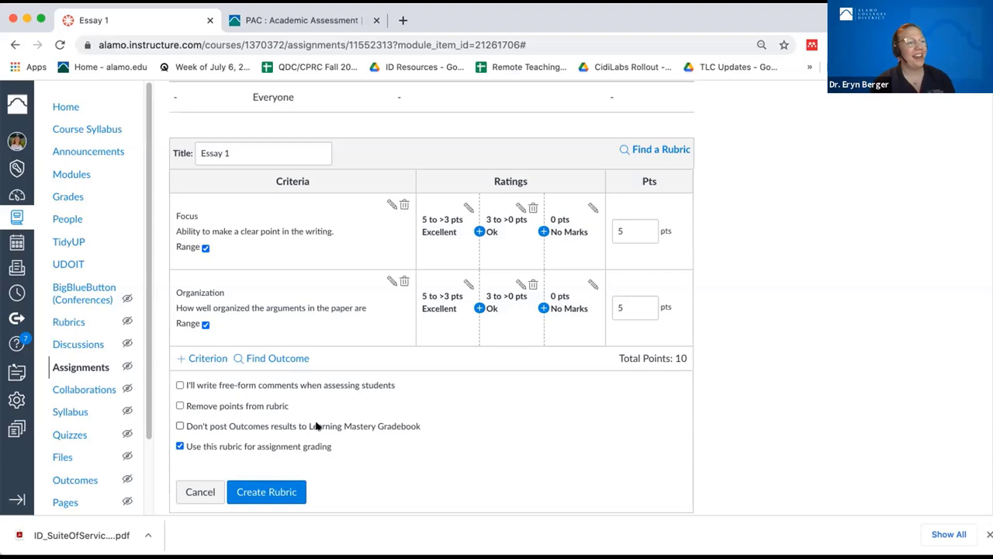
{"action": "left_click", "coordinate": [284, 496]}
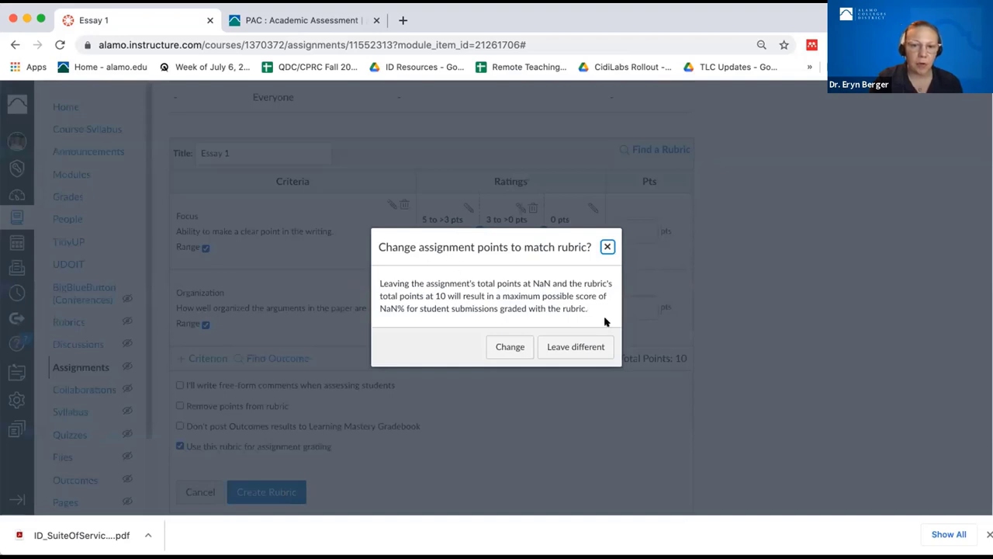
- Set Essay 1 to 10 points, publish it, and open its edit form
{"action": "left_click", "coordinate": [510, 341]}
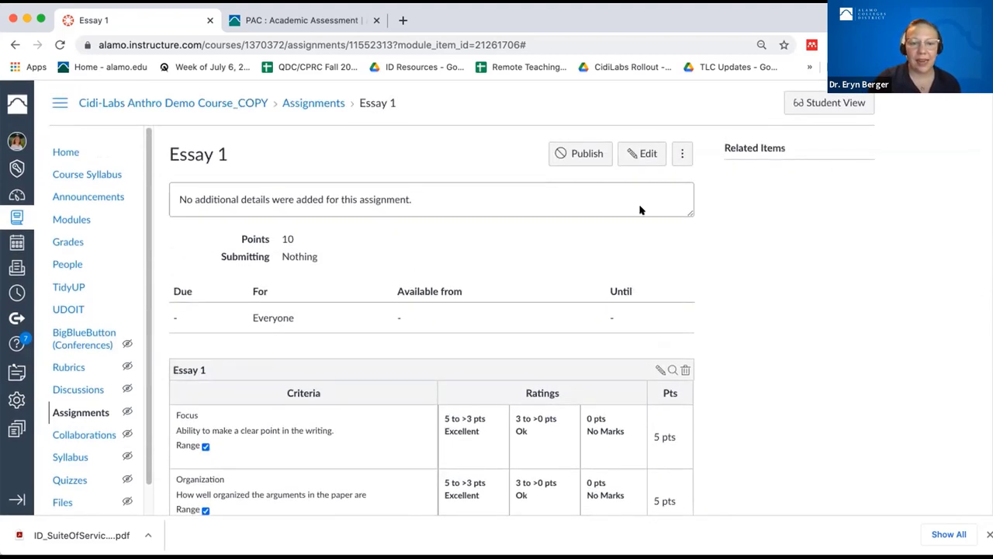
{"action": "left_click", "coordinate": [598, 156]}
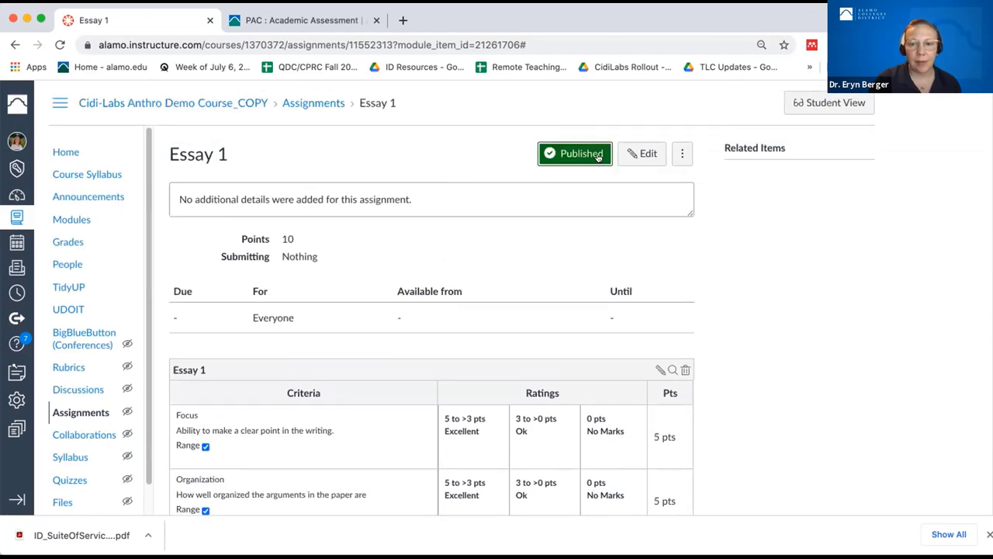
{"action": "left_click", "coordinate": [685, 35]}
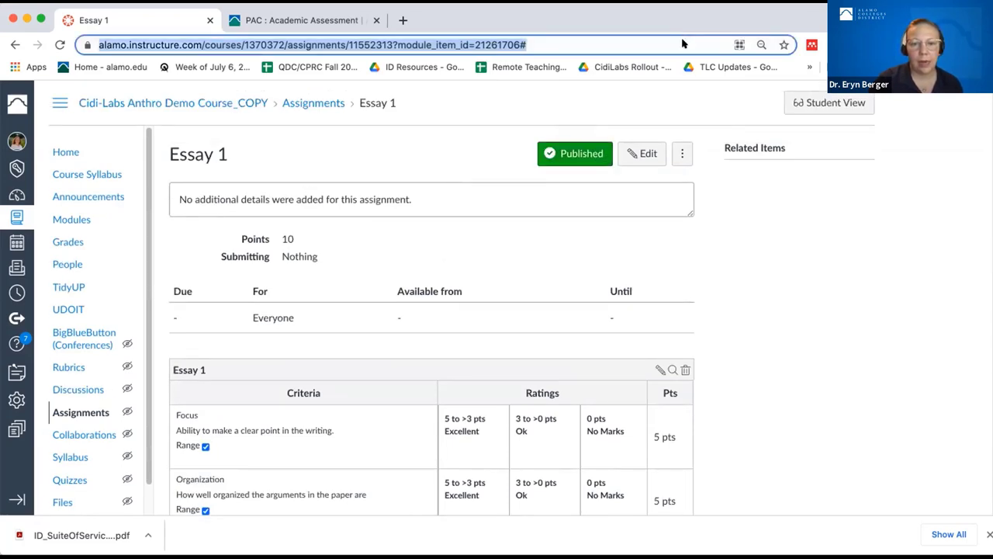
{"action": "left_click", "coordinate": [642, 154]}
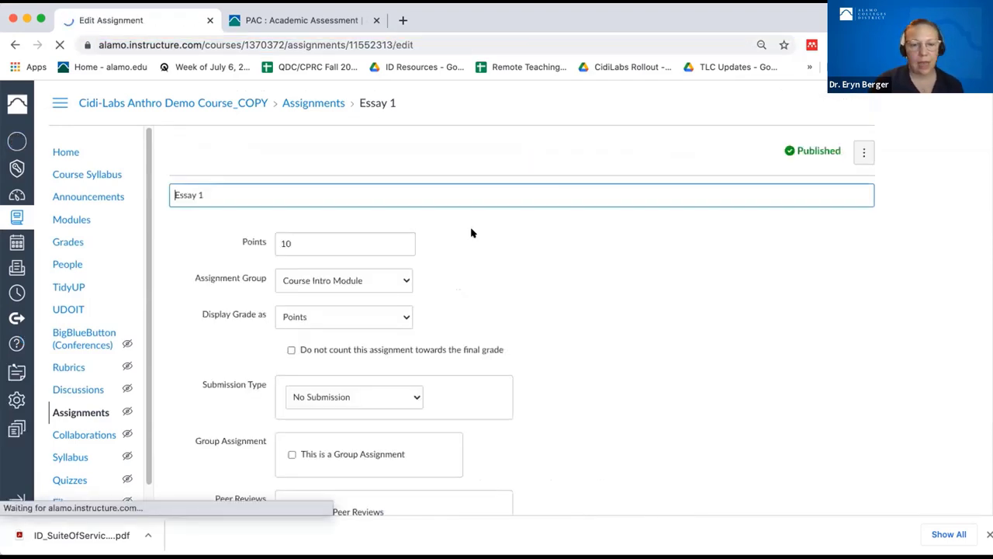
- Set Essay 1's submission type to Online
{"action": "scroll", "coordinate": [409, 354], "scroll_direction": "down", "scroll_amount": 5}
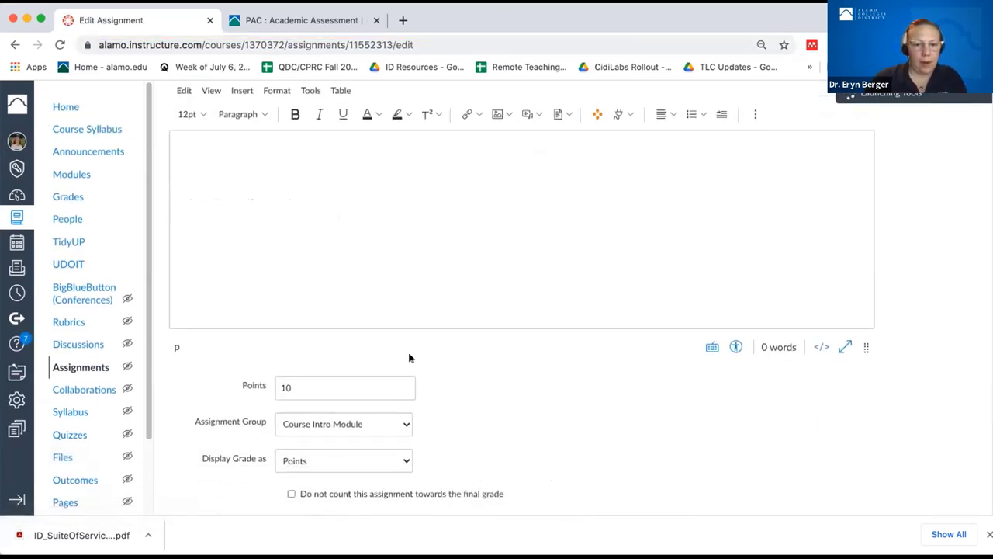
{"action": "left_click", "coordinate": [381, 409]}
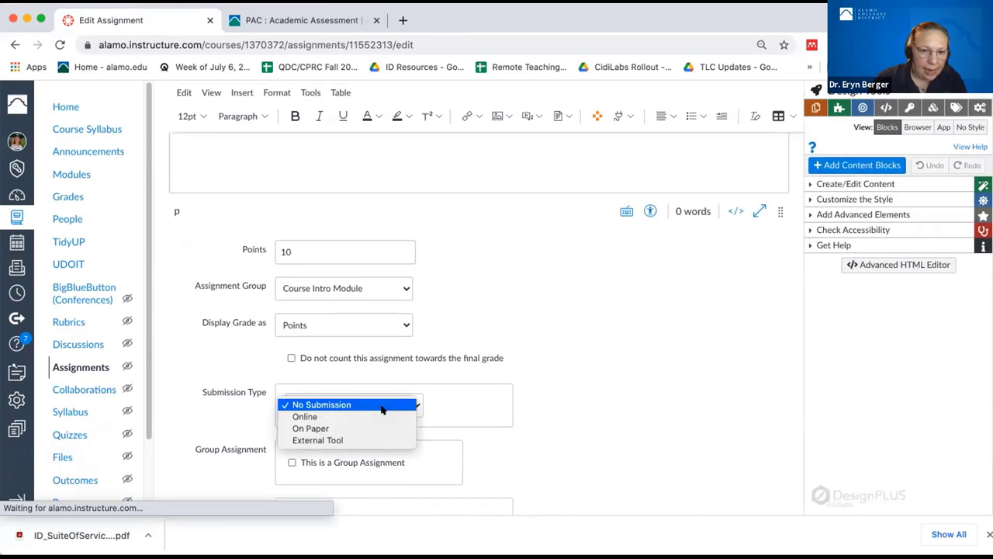
{"action": "left_click", "coordinate": [377, 417]}
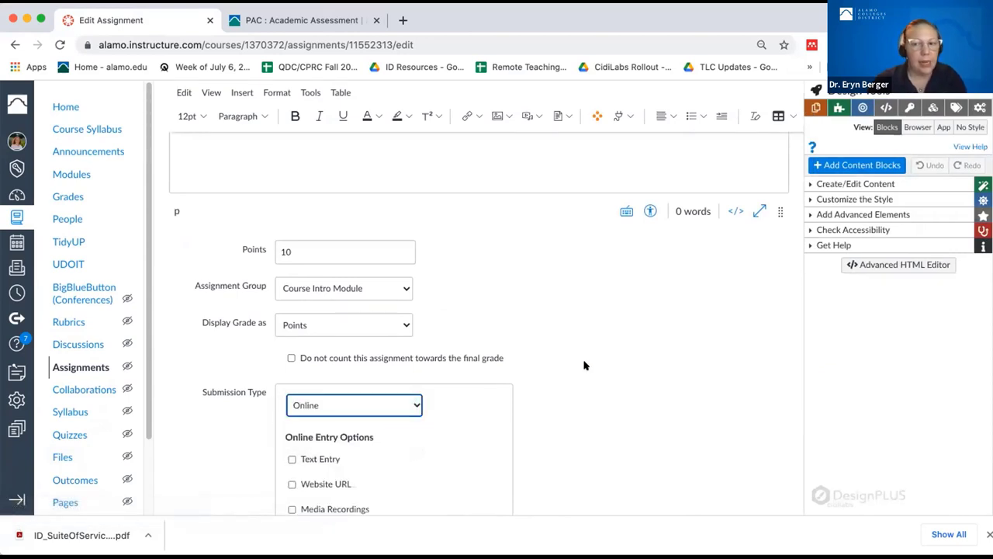
{"action": "left_click", "coordinate": [885, 200]}
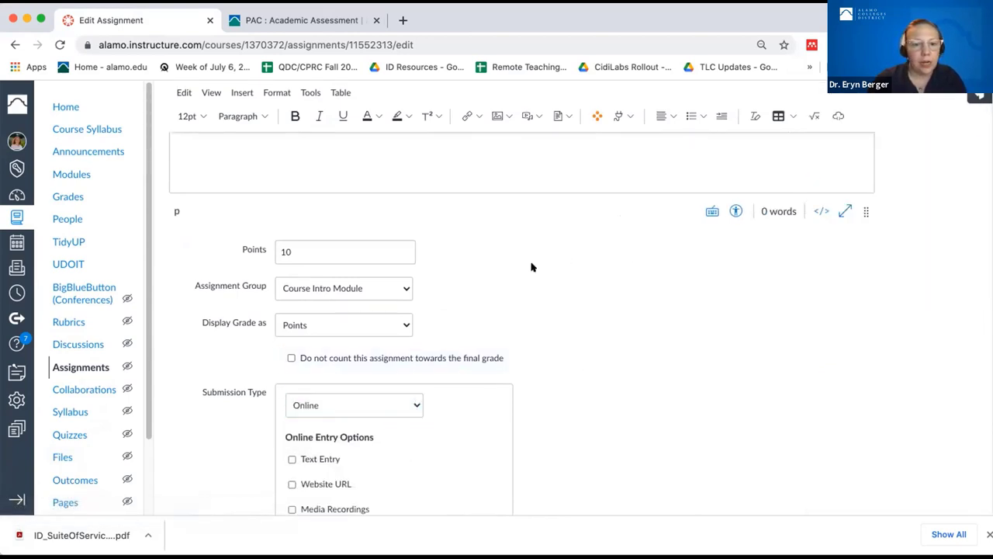
{"action": "scroll", "coordinate": [694, 410], "scroll_direction": "down", "scroll_amount": 8}
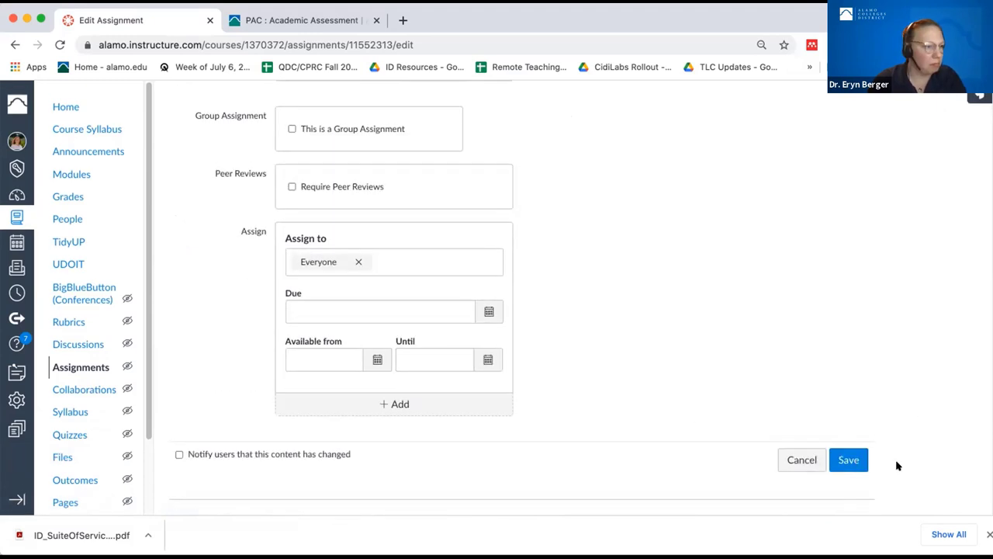
{"action": "left_click", "coordinate": [859, 457]}
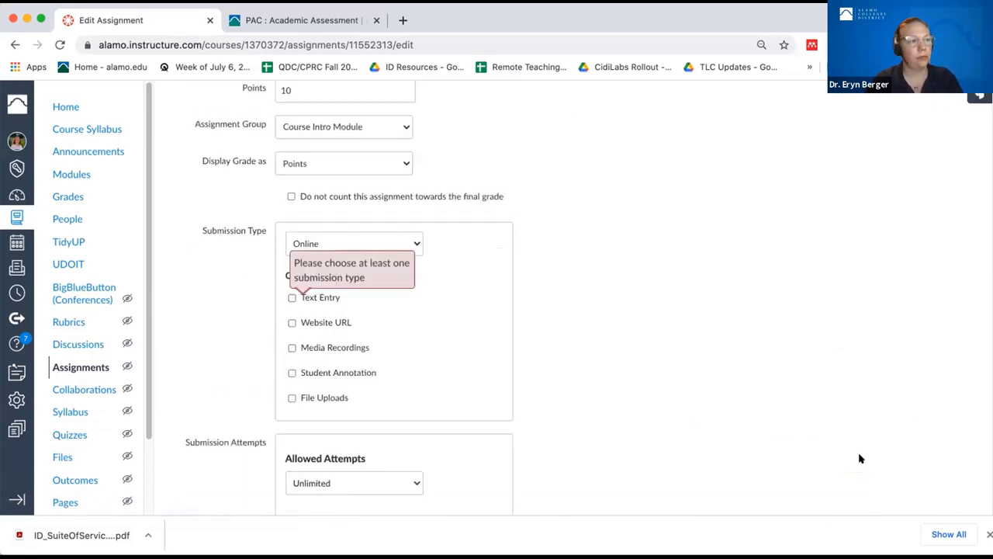
- Allow Text Entry and Website URL submissions and save the assignment settings
{"action": "left_click", "coordinate": [353, 325]}
{"action": "left_click", "coordinate": [322, 298]}
{"action": "scroll", "coordinate": [699, 427], "scroll_direction": "down", "scroll_amount": 8}
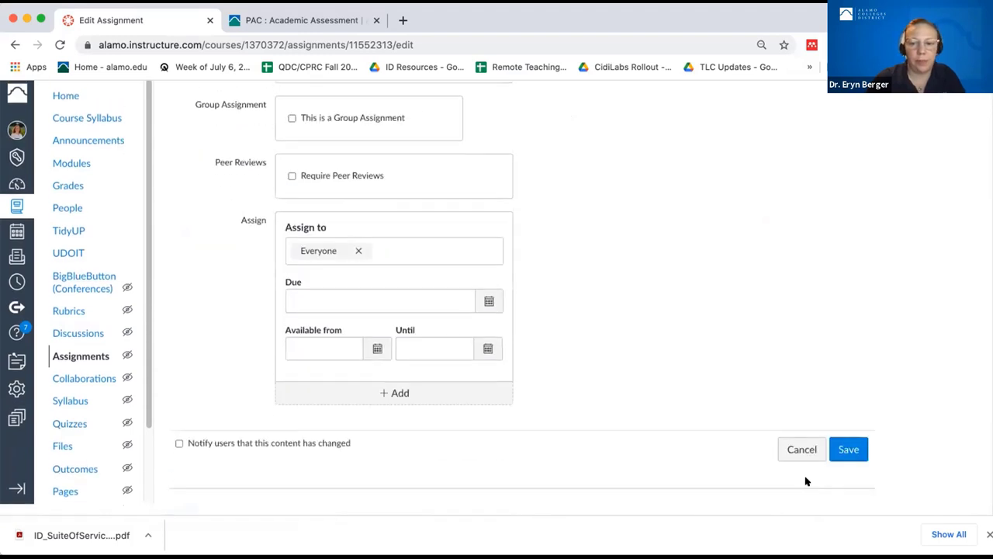
{"action": "left_click", "coordinate": [839, 462]}
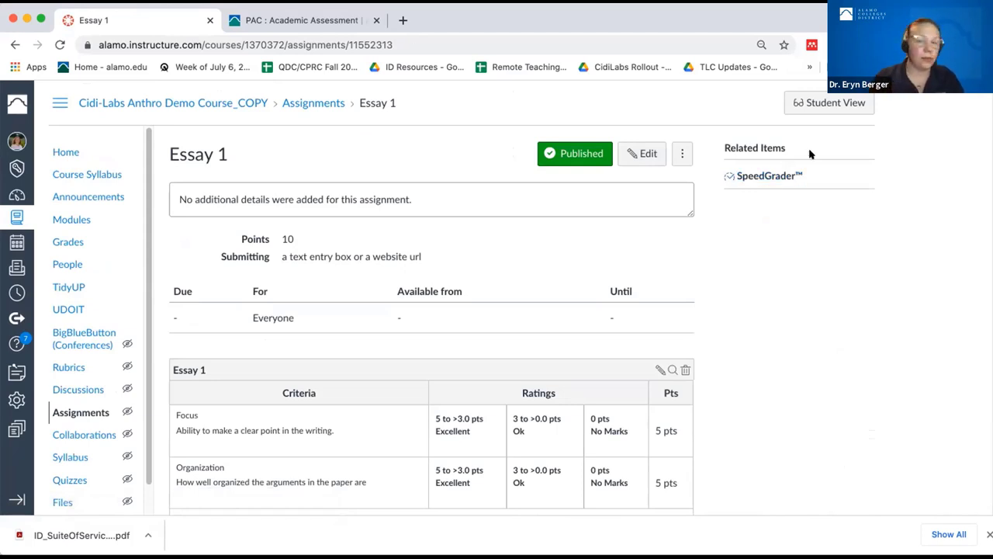
- Open Essay 1's SpeedGrader in a new tab, return to the assignment, then open Modules
{"action": "left_click", "coordinate": [790, 176]}
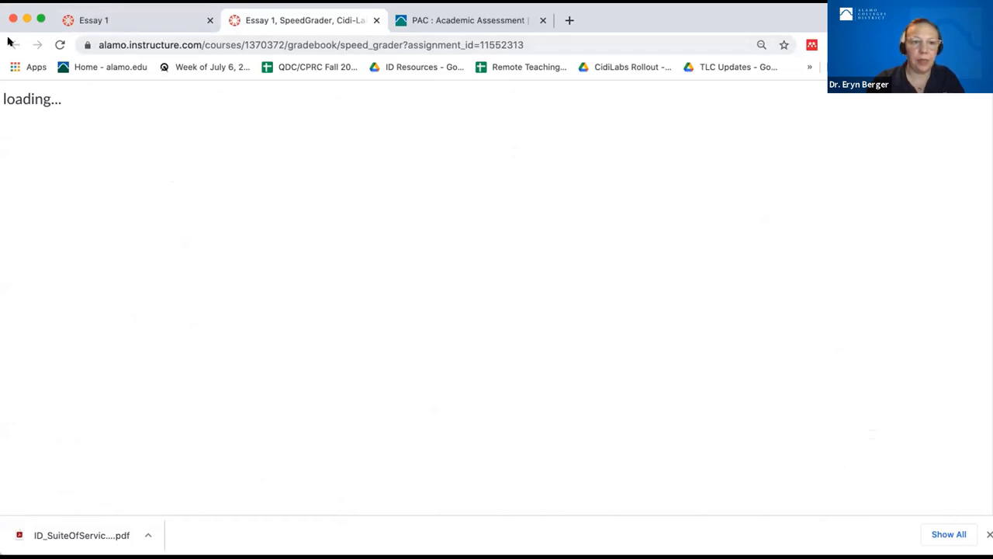
{"action": "left_click", "coordinate": [109, 20]}
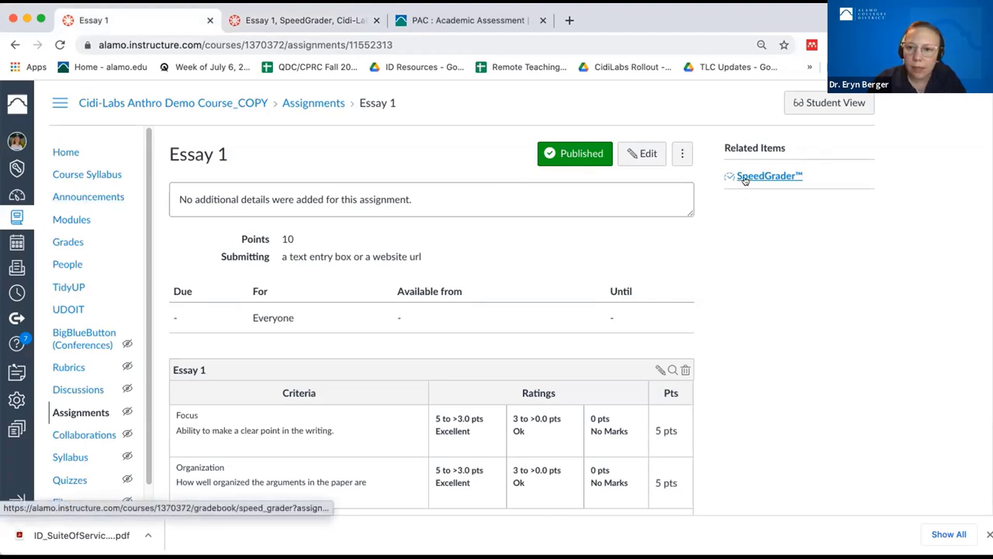
{"action": "left_click", "coordinate": [769, 176]}
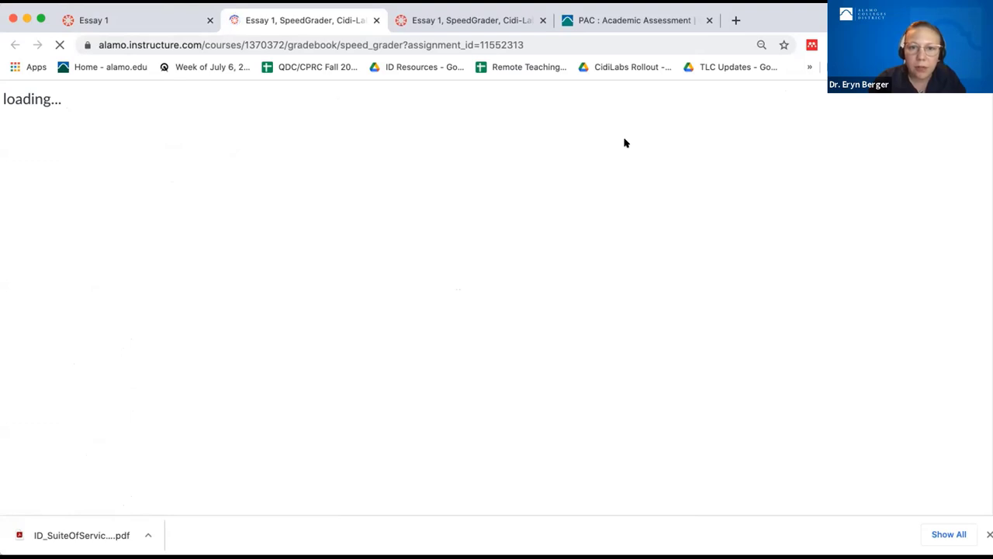
{"action": "left_click", "coordinate": [136, 21]}
{"action": "scroll", "coordinate": [217, 288], "scroll_direction": "down", "scroll_amount": 2}
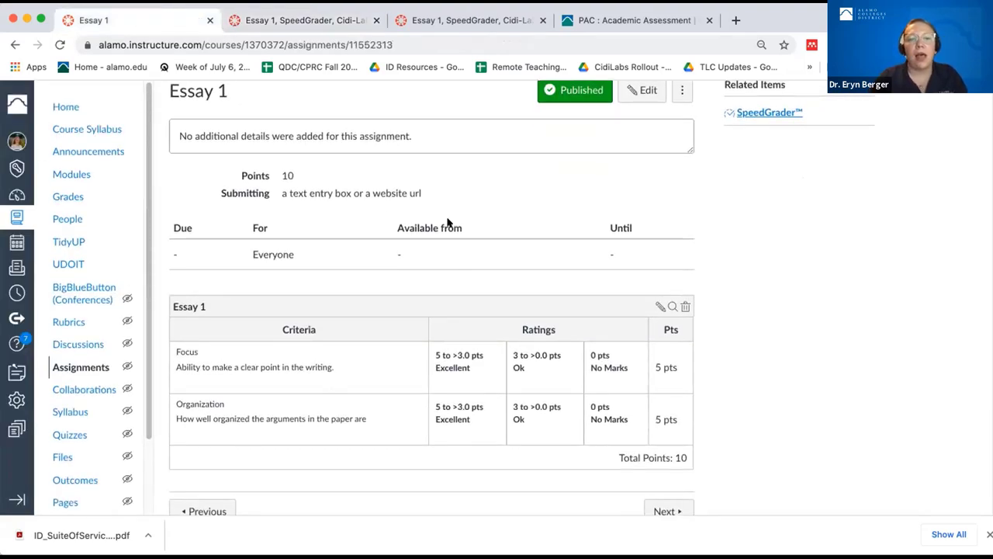
{"action": "left_click", "coordinate": [66, 172]}
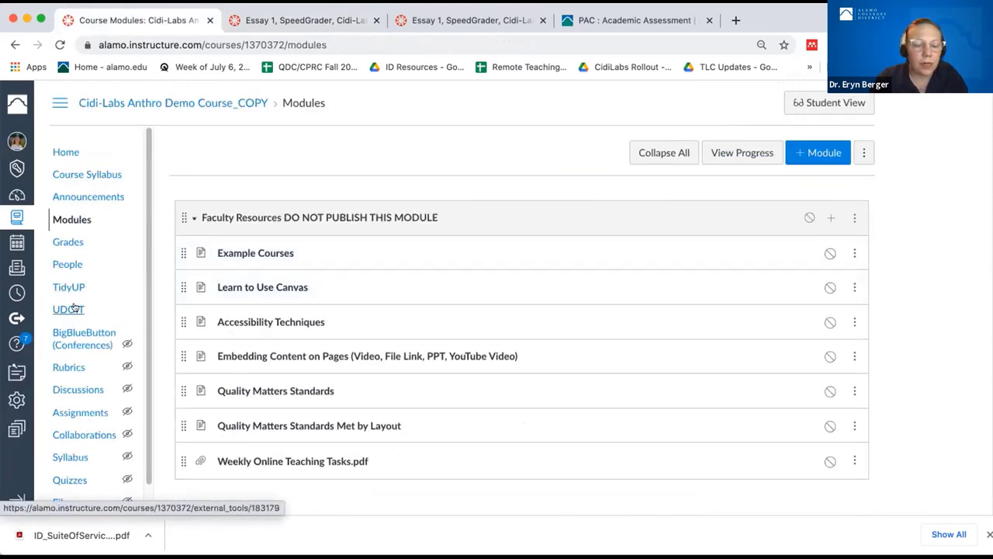
- Check the gradebook and course home, then open the course People roster
{"action": "left_click", "coordinate": [67, 242]}
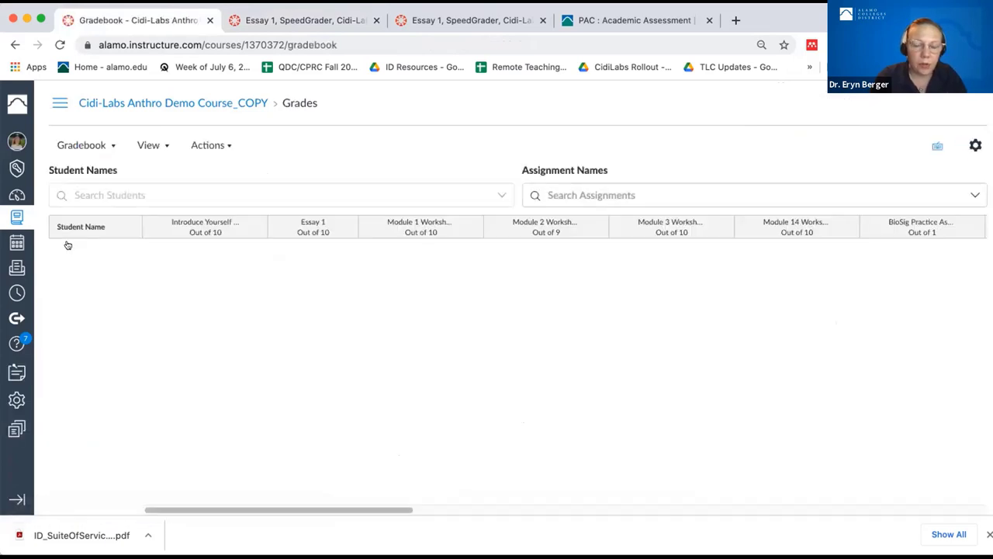
{"action": "left_click", "coordinate": [130, 102]}
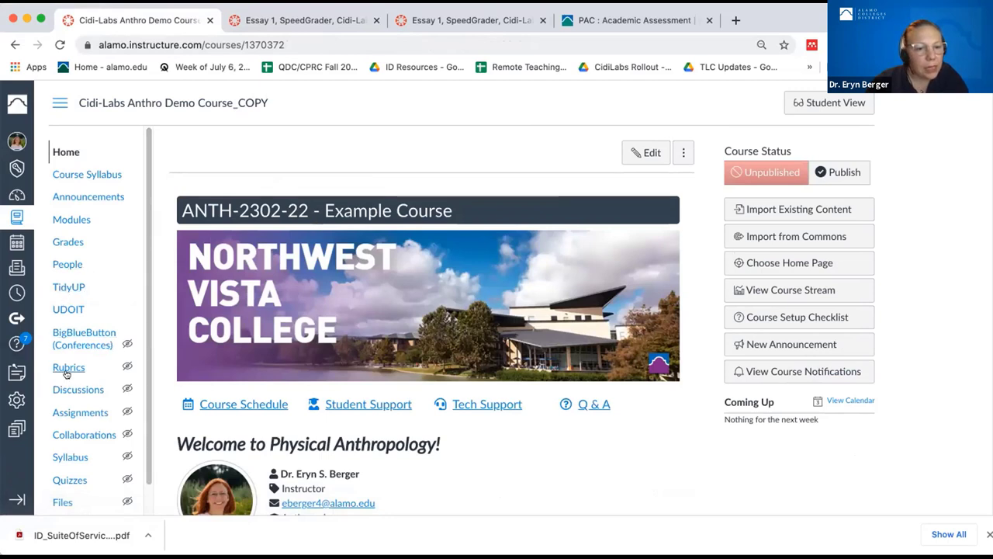
{"action": "scroll", "coordinate": [66, 375], "scroll_direction": "down", "scroll_amount": 2}
{"action": "left_click", "coordinate": [74, 174]}
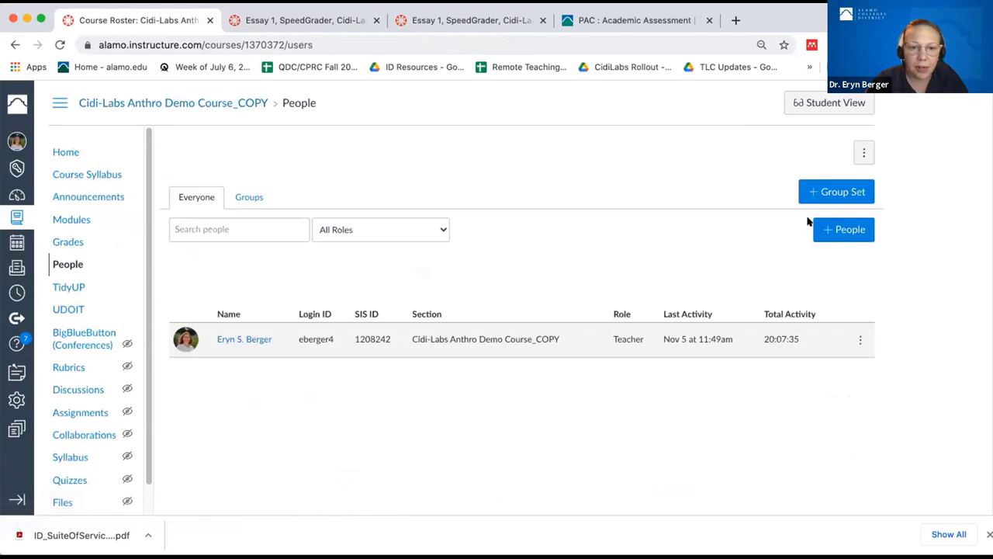
- Add a student by login ID through + People, correcting the ID before adding them
{"action": "left_click", "coordinate": [838, 229]}
{"action": "left_click", "coordinate": [369, 198]}
{"action": "left_click", "coordinate": [353, 246]}
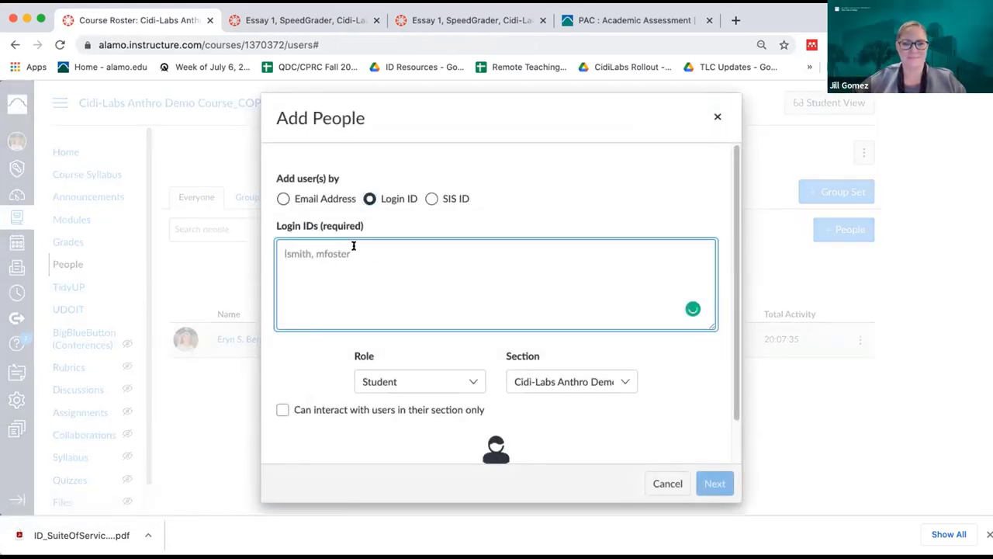
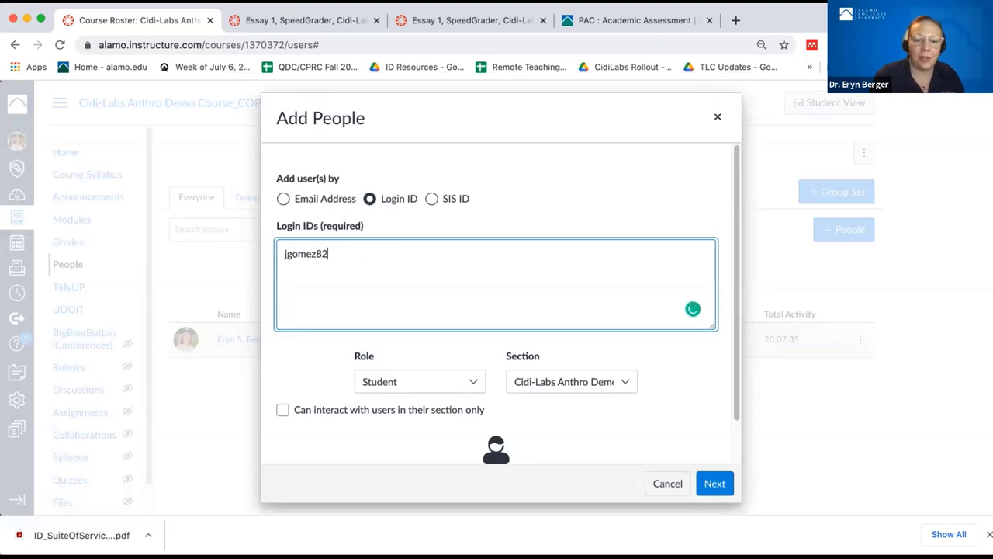
{"action": "type", "text": "7"}
{"action": "left_click", "coordinate": [711, 483]}
{"action": "left_click", "coordinate": [705, 380]}
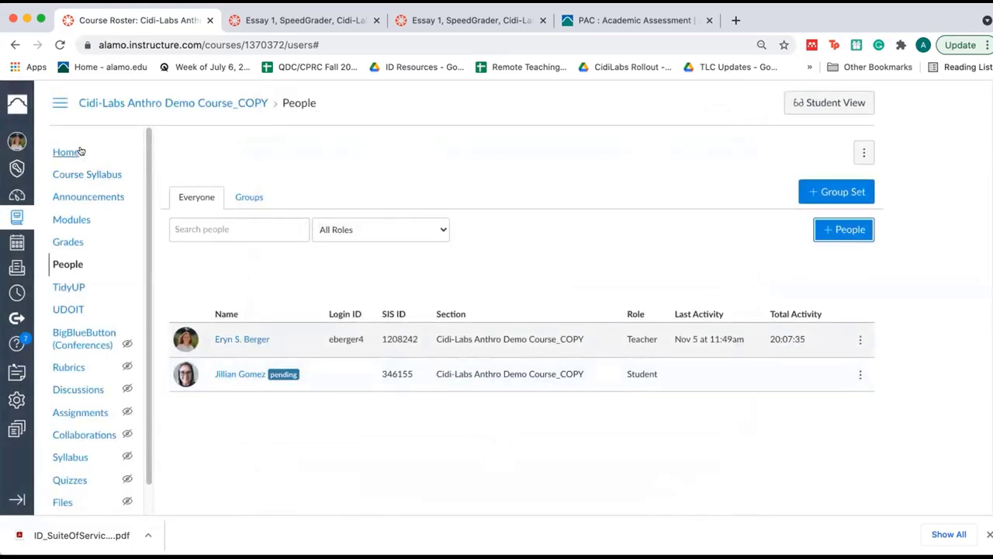
{"action": "left_click", "coordinate": [80, 152]}
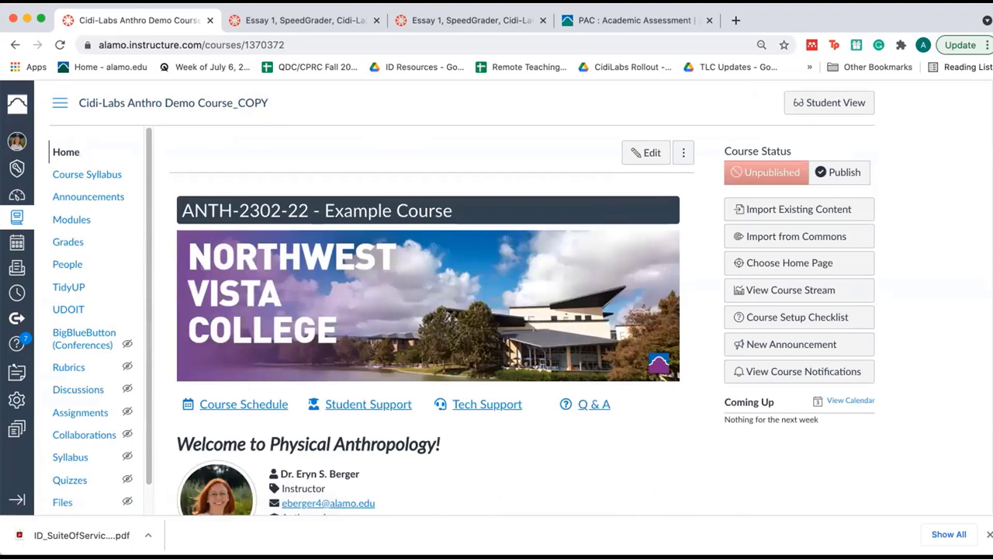
- Browse the Modules and Grades pages, then open the course's Rubrics list
{"action": "left_click", "coordinate": [56, 218]}
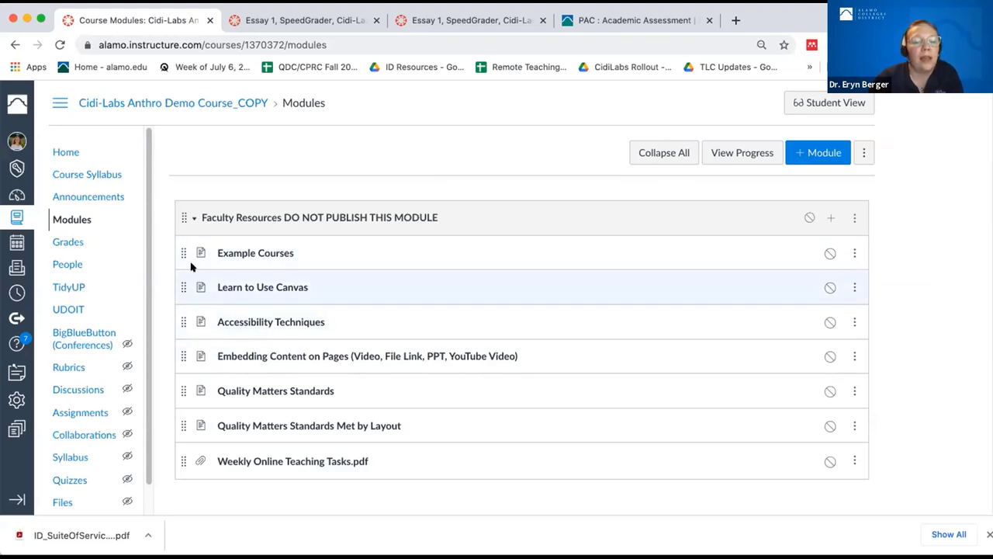
{"action": "scroll", "coordinate": [191, 267], "scroll_direction": "down", "scroll_amount": 3}
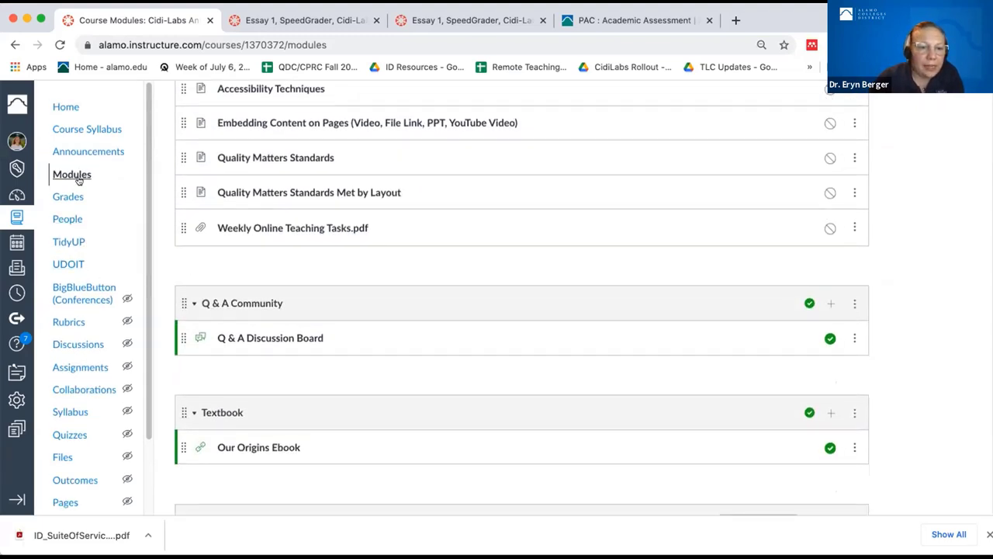
{"action": "left_click", "coordinate": [69, 195]}
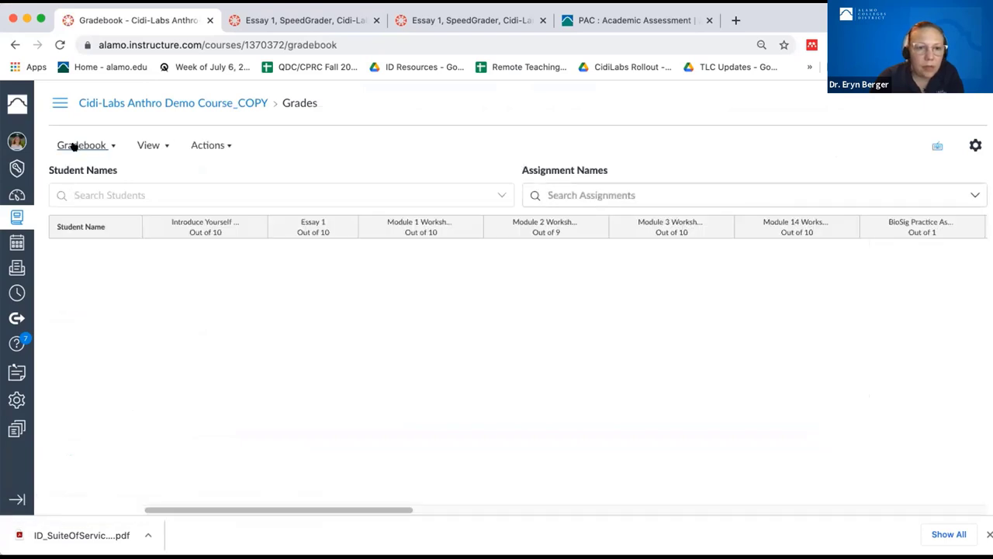
{"action": "left_click", "coordinate": [112, 103]}
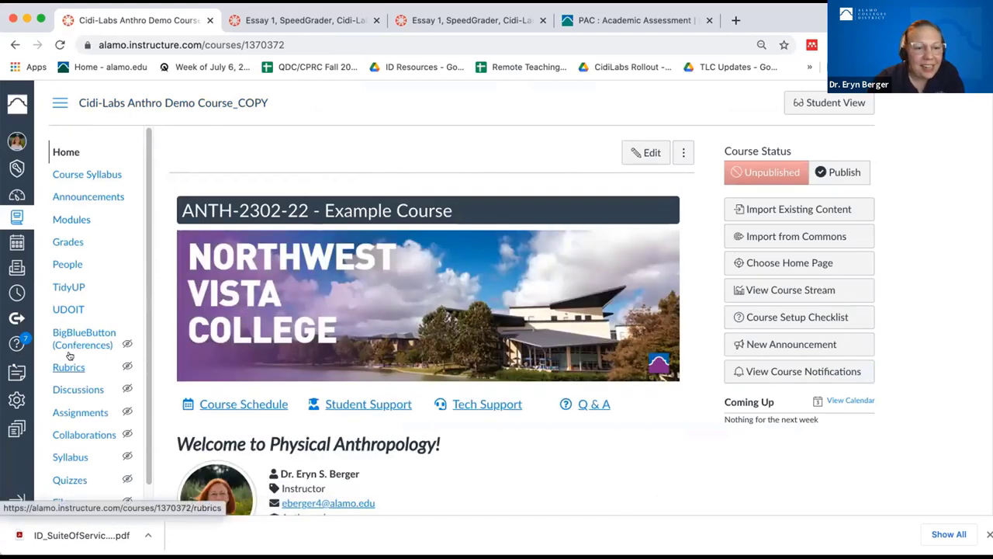
{"action": "scroll", "coordinate": [69, 355], "scroll_direction": "down", "scroll_amount": 3}
{"action": "left_click", "coordinate": [69, 282]}
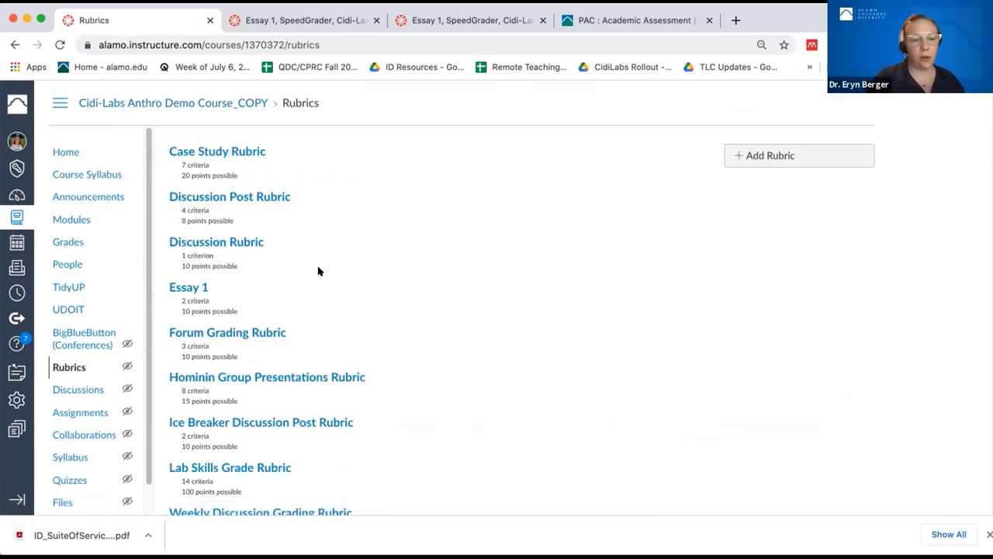
- Review the Hominin Group Presentations Rubric's eight criteria, totalling 15 points
{"action": "left_click", "coordinate": [333, 378]}
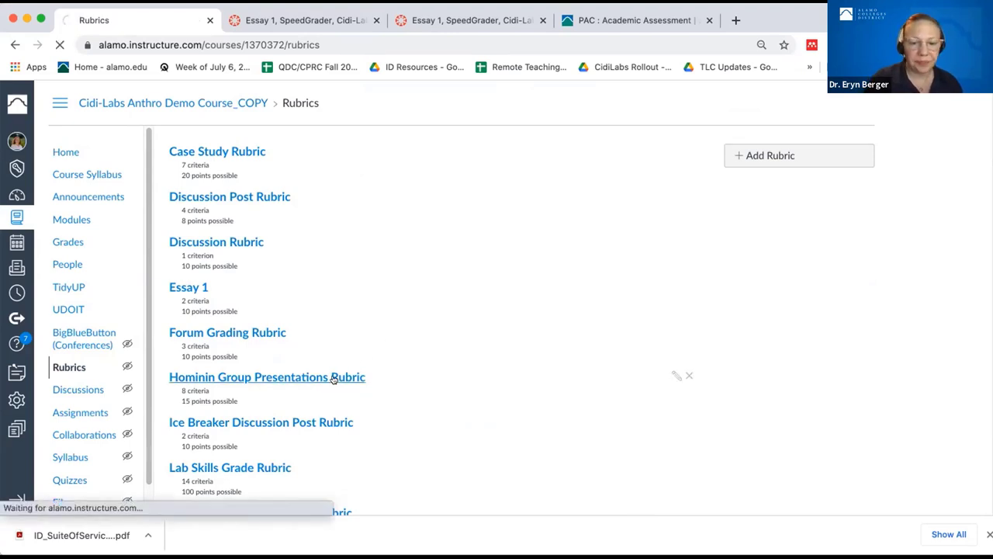
{"action": "scroll", "coordinate": [334, 378], "scroll_direction": "down", "scroll_amount": 2}
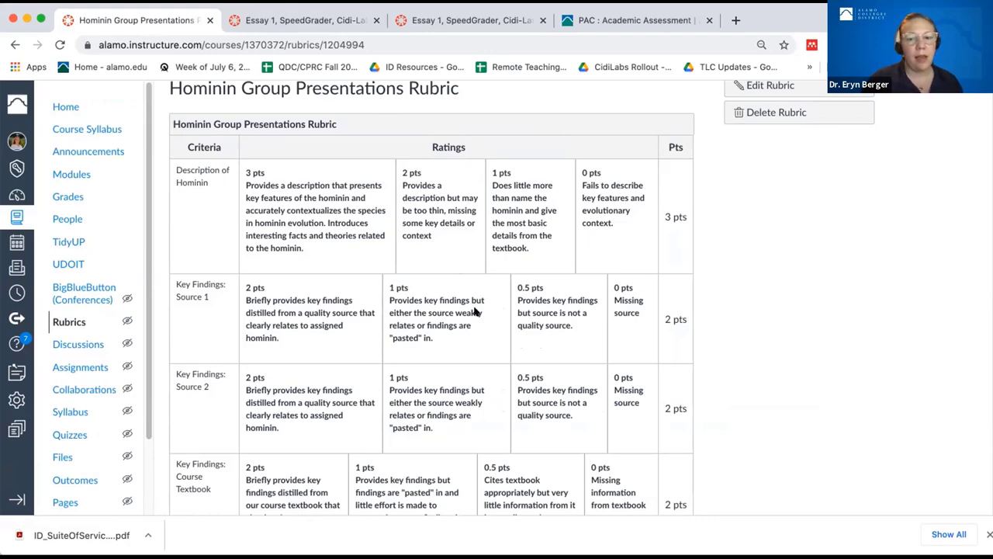
{"action": "scroll", "coordinate": [476, 311], "scroll_direction": "down", "scroll_amount": 5}
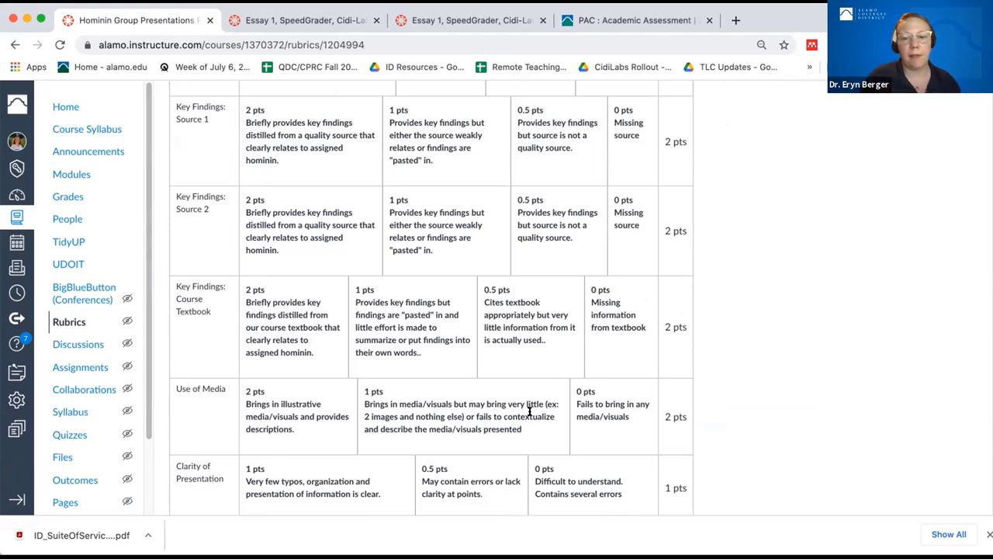
{"action": "scroll", "coordinate": [530, 413], "scroll_direction": "down", "scroll_amount": 3}
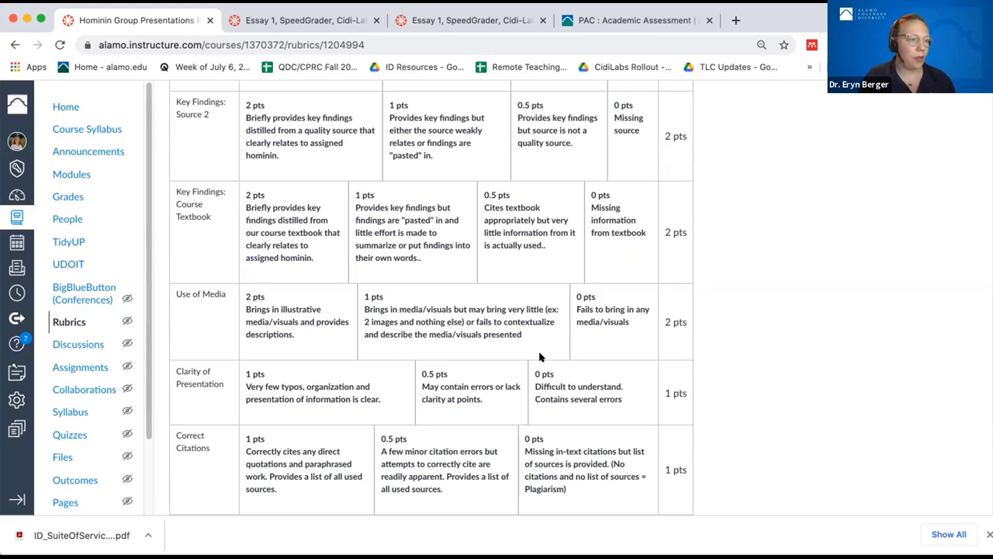
{"action": "scroll", "coordinate": [541, 357], "scroll_direction": "up", "scroll_amount": 4}
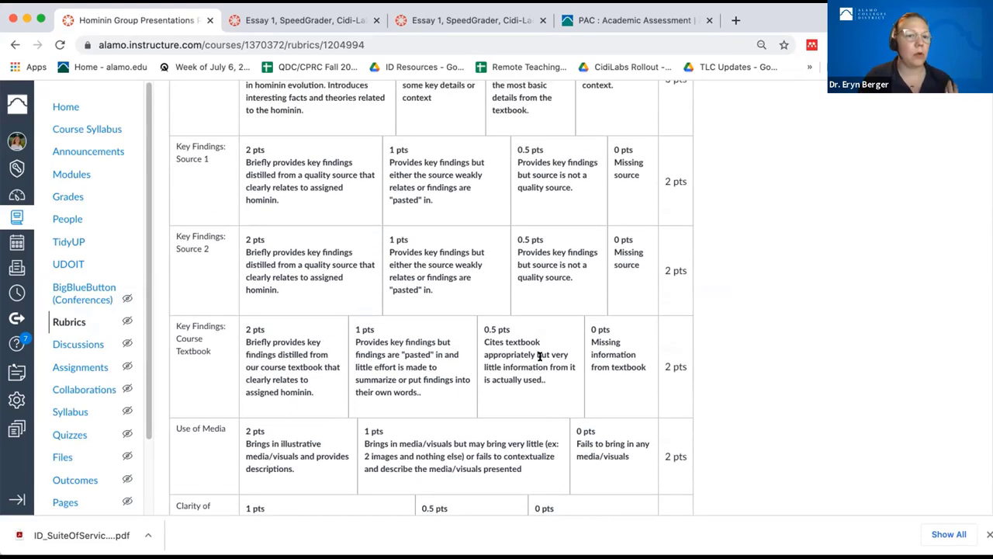
{"action": "scroll", "coordinate": [540, 356], "scroll_direction": "up", "scroll_amount": 2}
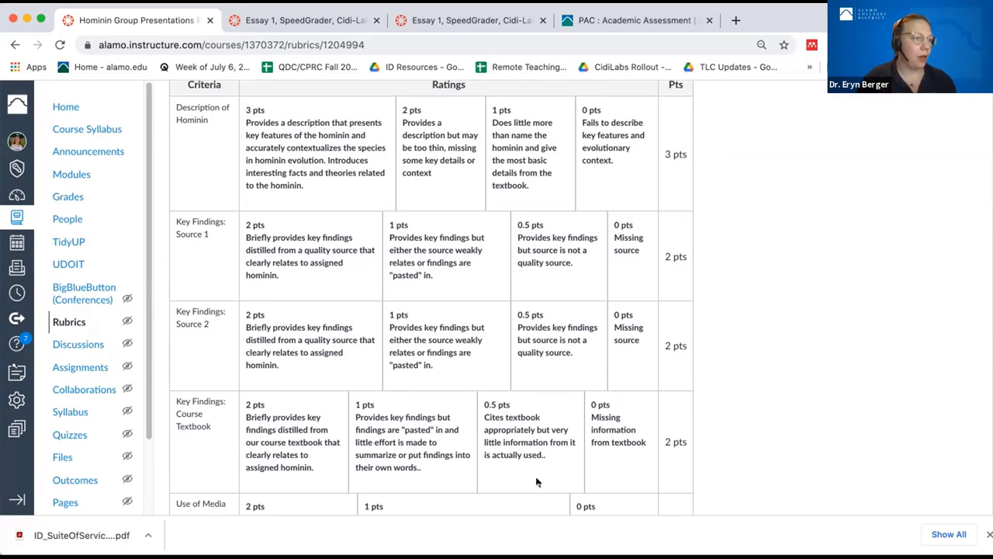
{"action": "scroll", "coordinate": [535, 481], "scroll_direction": "up", "scroll_amount": 1}
{"action": "scroll", "coordinate": [536, 482], "scroll_direction": "down", "scroll_amount": 5}
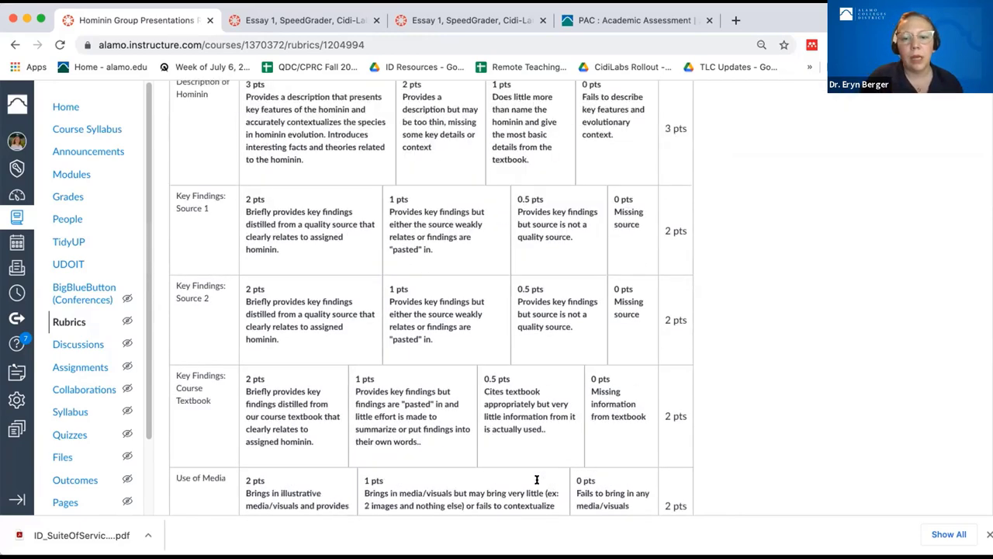
{"action": "scroll", "coordinate": [536, 481], "scroll_direction": "down", "scroll_amount": 3}
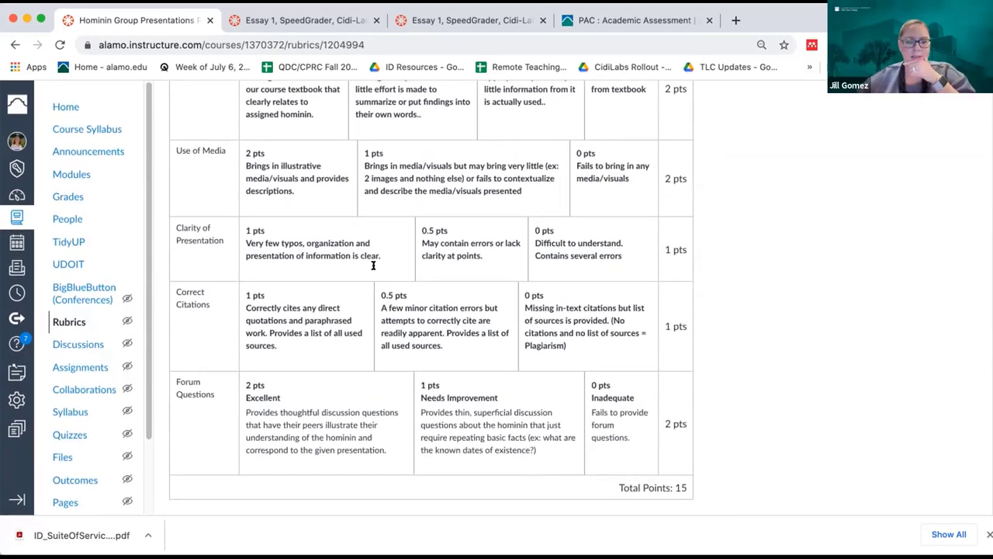
{"action": "left_click", "coordinate": [306, 19]}
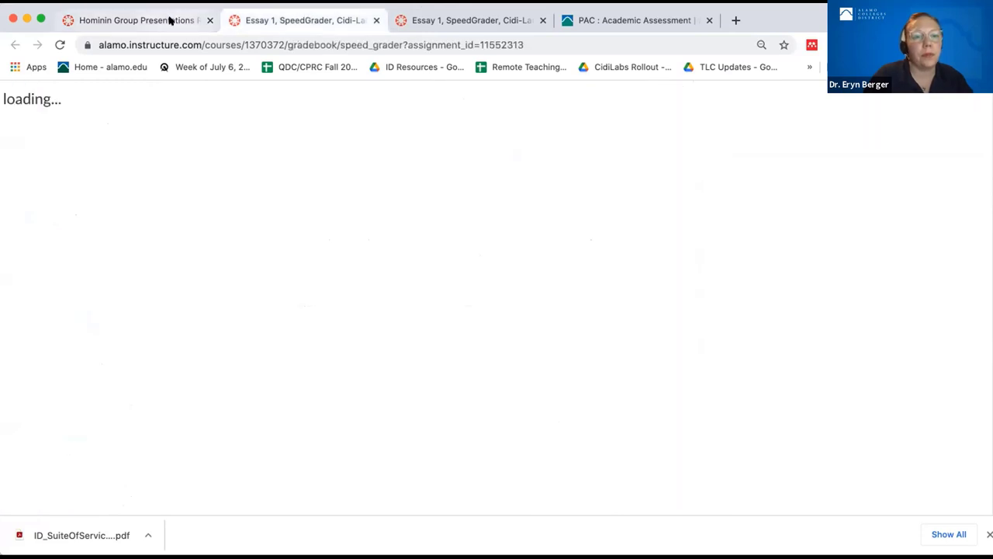
- Go from the course home to Modules and scroll to Essay 1 in Module 2
{"action": "left_click", "coordinate": [169, 20]}
{"action": "left_click", "coordinate": [66, 107]}
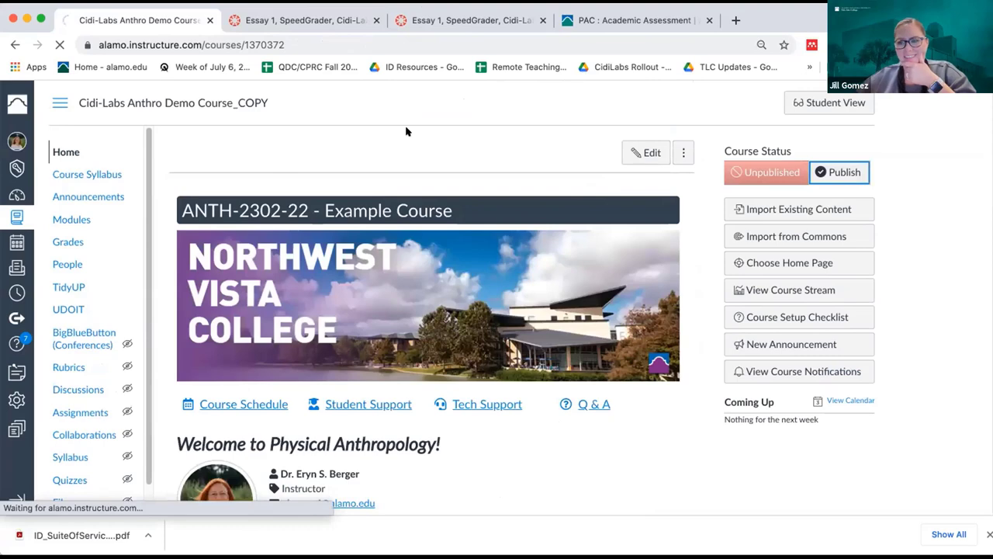
{"action": "left_click", "coordinate": [305, 21]}
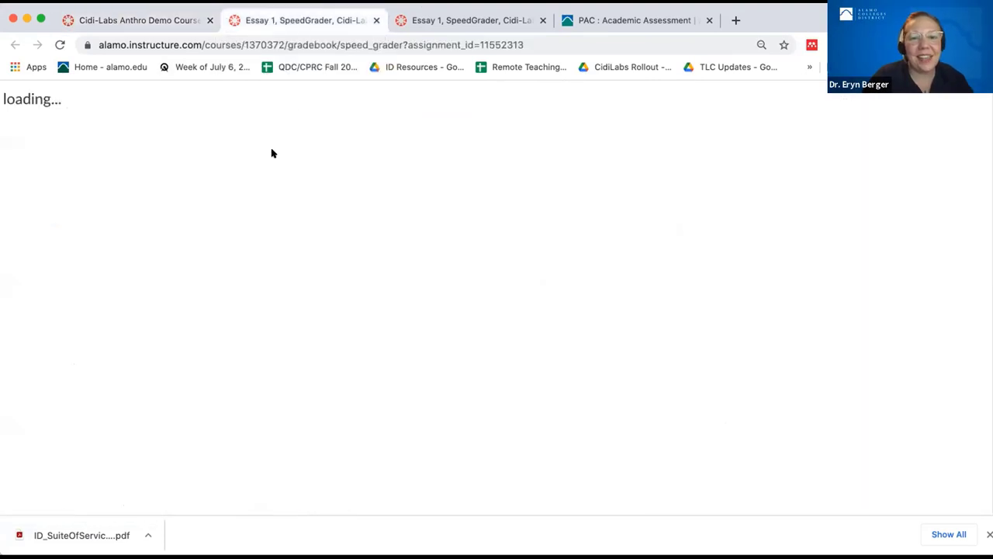
{"action": "left_click", "coordinate": [116, 20]}
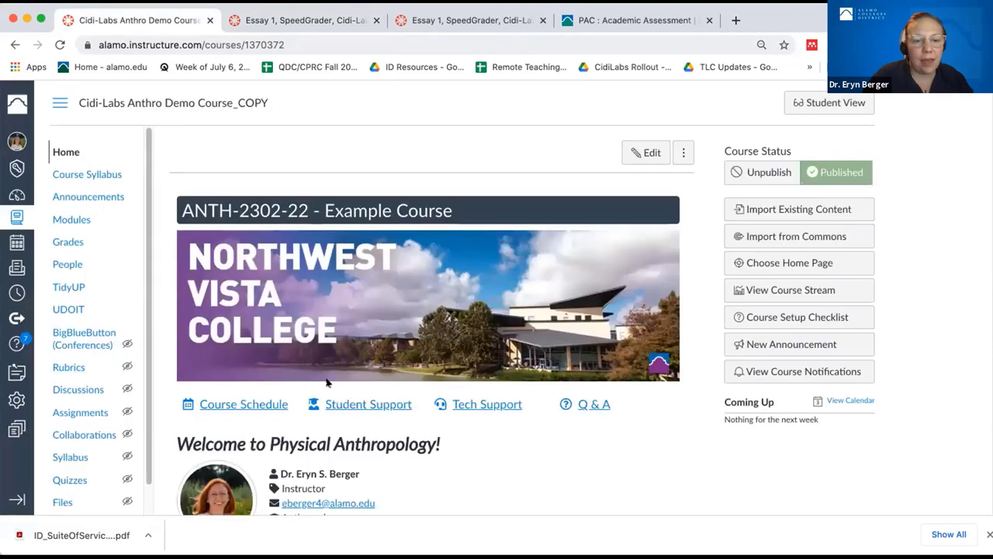
{"action": "scroll", "coordinate": [327, 382], "scroll_direction": "down", "scroll_amount": 1}
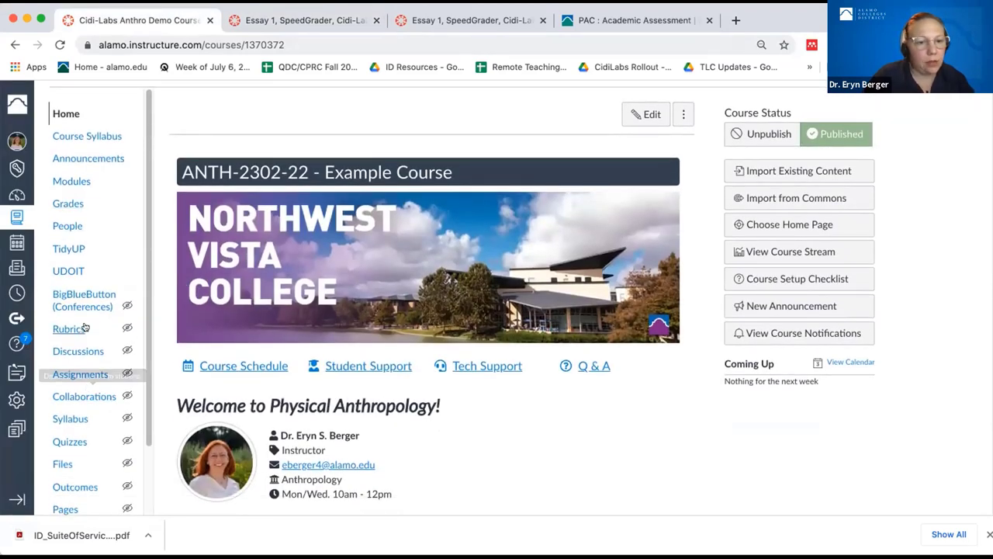
{"action": "left_click", "coordinate": [73, 180]}
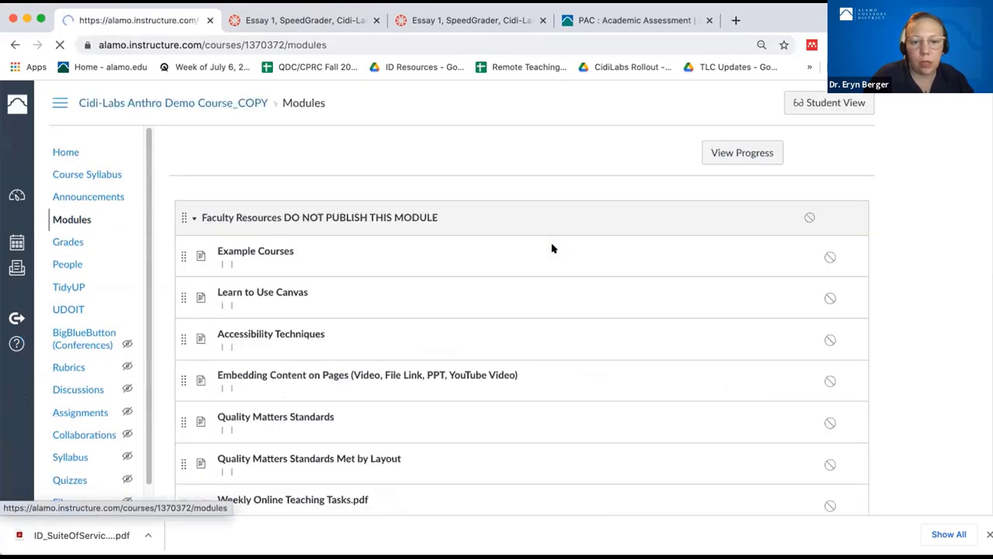
{"action": "scroll", "coordinate": [553, 248], "scroll_direction": "down", "scroll_amount": 5}
{"action": "scroll", "coordinate": [552, 248], "scroll_direction": "down", "scroll_amount": 10}
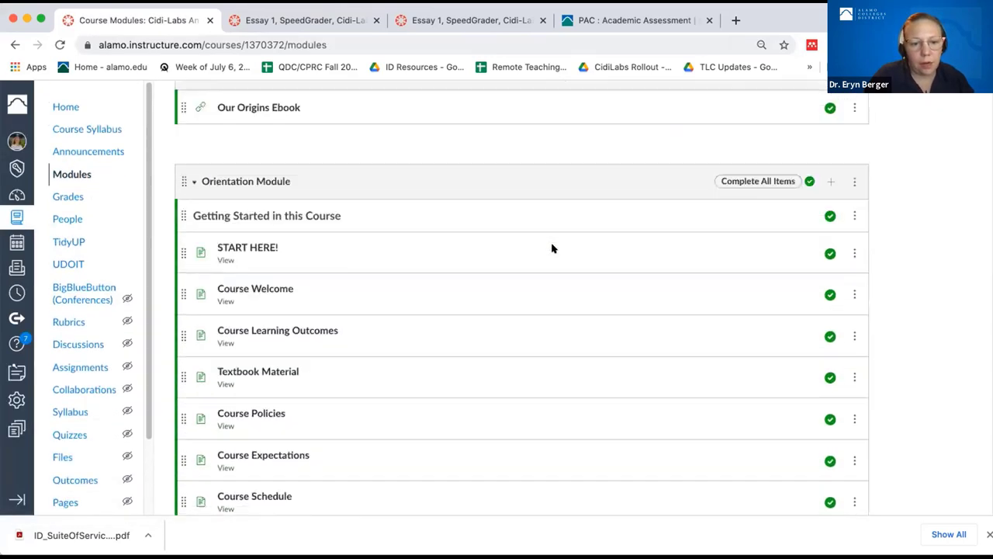
{"action": "scroll", "coordinate": [552, 248], "scroll_direction": "down", "scroll_amount": 9}
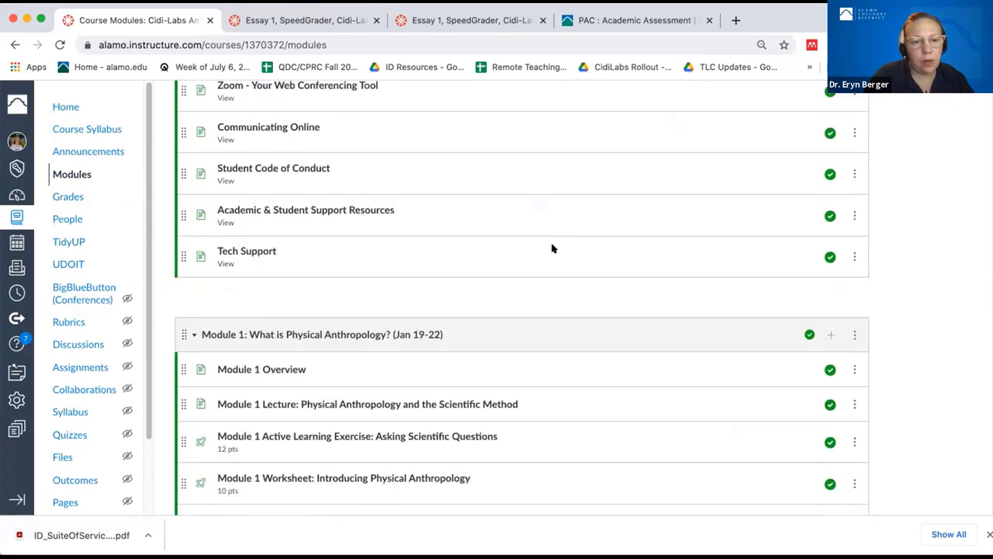
{"action": "scroll", "coordinate": [552, 248], "scroll_direction": "down", "scroll_amount": 6}
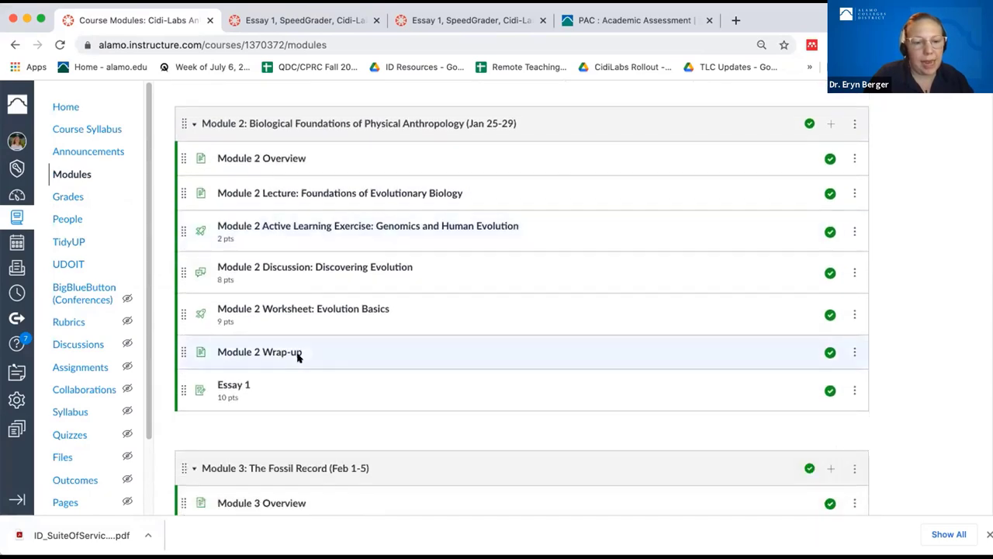
- Open Essay 1 in SpeedGrader, widen the grading panel, and show the 10-point rubric
{"action": "left_click", "coordinate": [233, 385]}
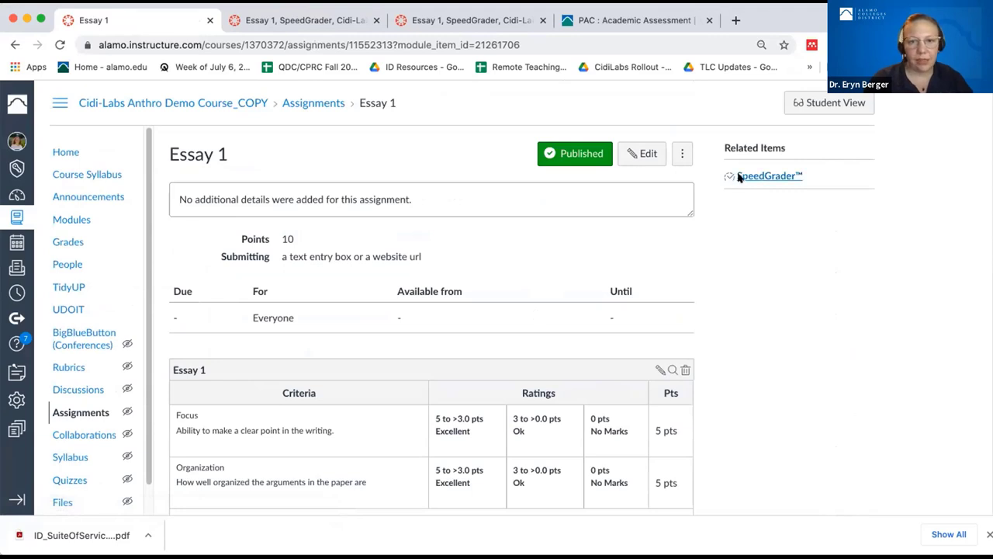
{"action": "left_click", "coordinate": [739, 177]}
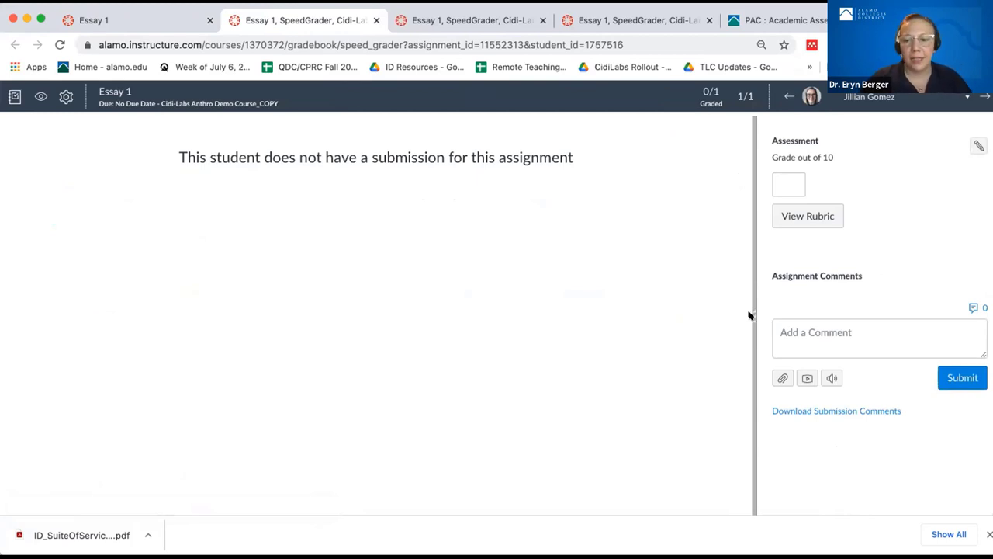
{"action": "left_click_drag", "start_coordinate": [747, 317], "coordinate": [547, 305]}
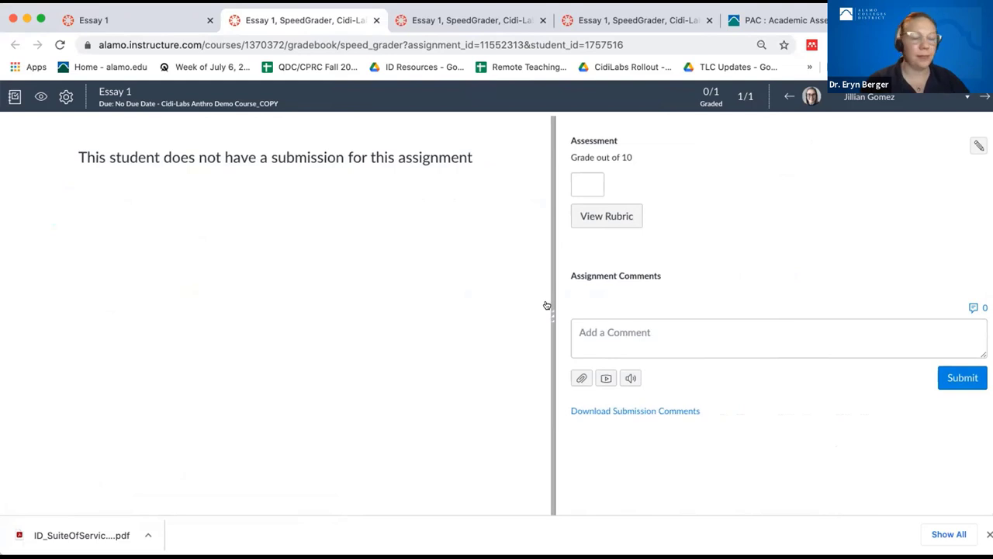
{"action": "left_click", "coordinate": [598, 220]}
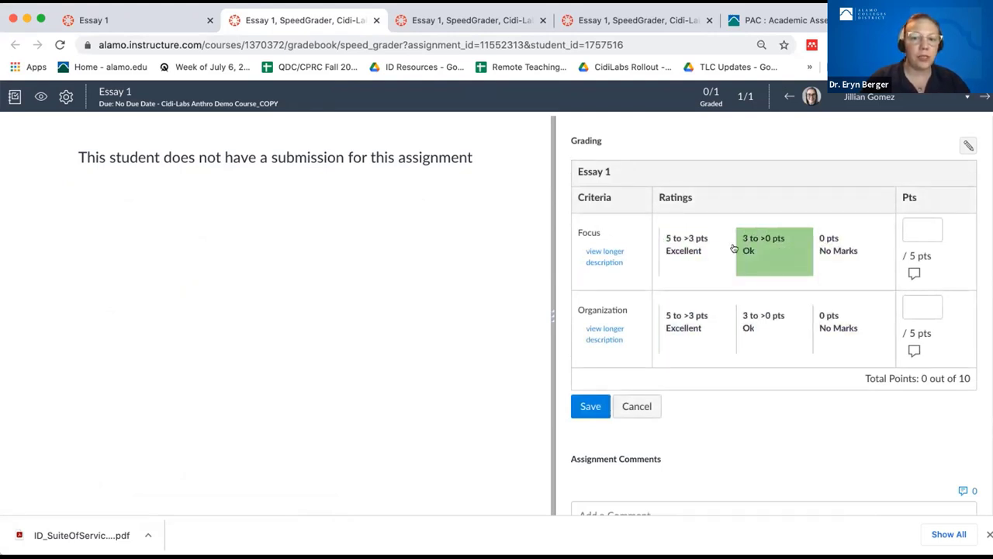
- Rate Focus Excellent (5 pts) and Organization Ok (3 pts), saving an 8/10 grade
{"action": "left_click", "coordinate": [687, 249]}
{"action": "left_click", "coordinate": [747, 318]}
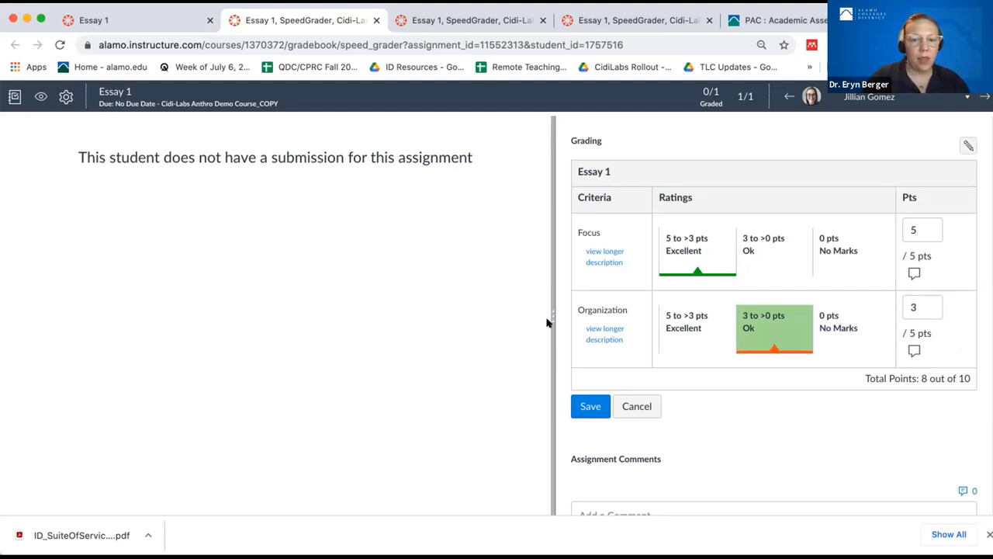
{"action": "left_click_drag", "start_coordinate": [549, 313], "coordinate": [470, 317]}
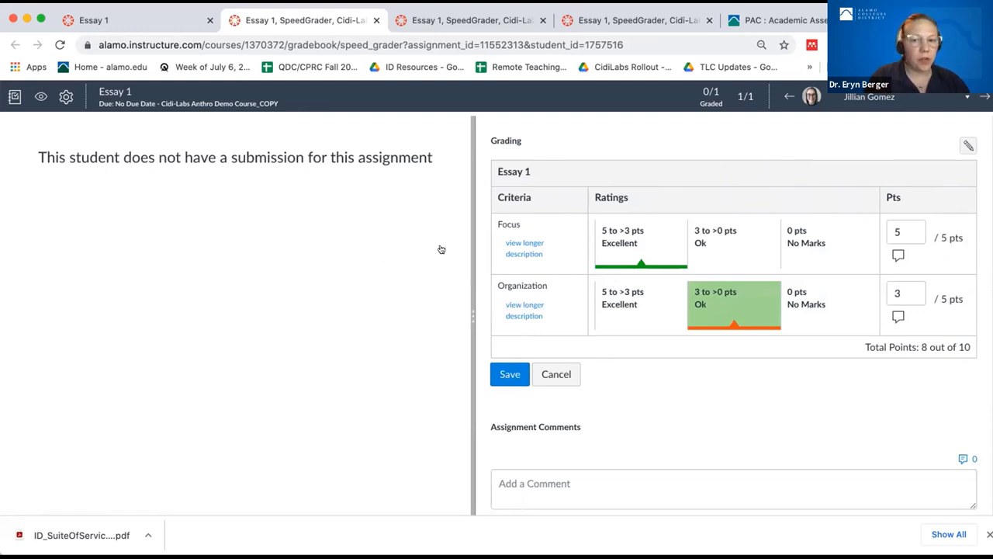
{"action": "left_click_drag", "start_coordinate": [471, 325], "coordinate": [453, 319]}
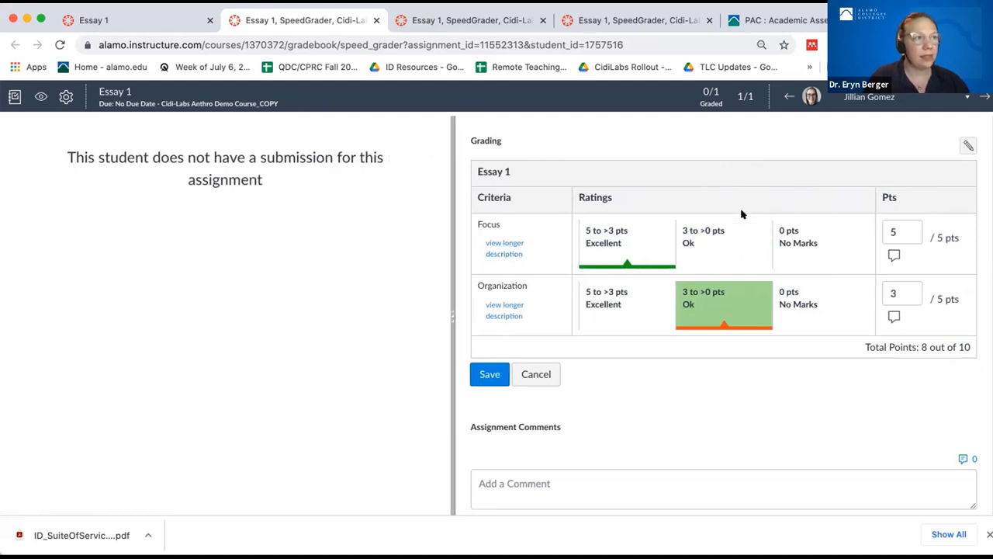
{"action": "left_click", "coordinate": [612, 236]}
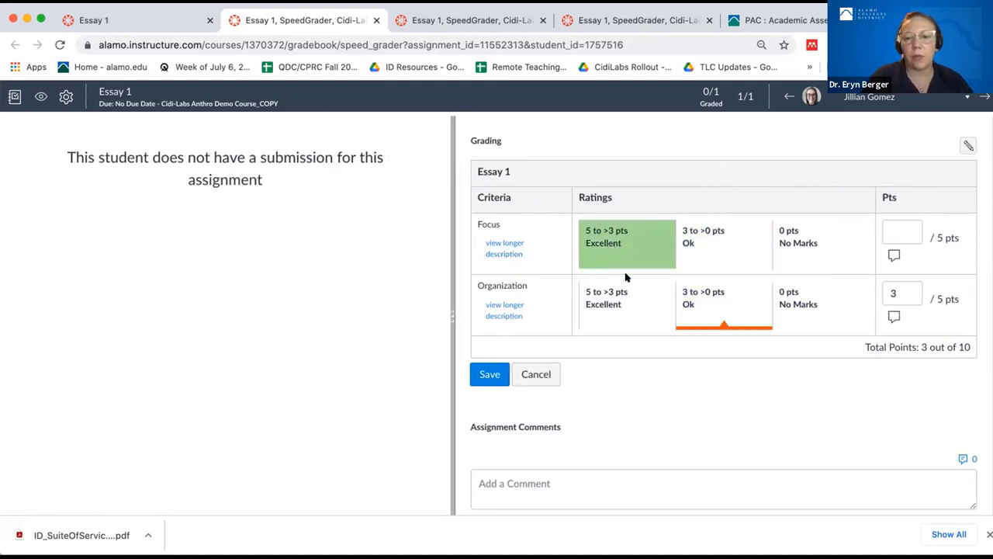
{"action": "left_click", "coordinate": [612, 234]}
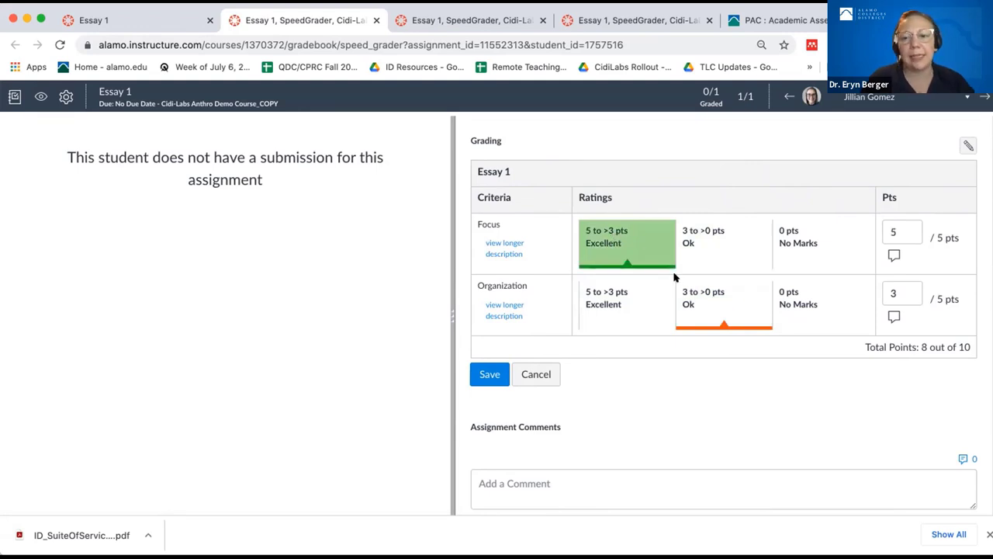
{"action": "left_click", "coordinate": [721, 307]}
{"action": "left_click", "coordinate": [721, 306]}
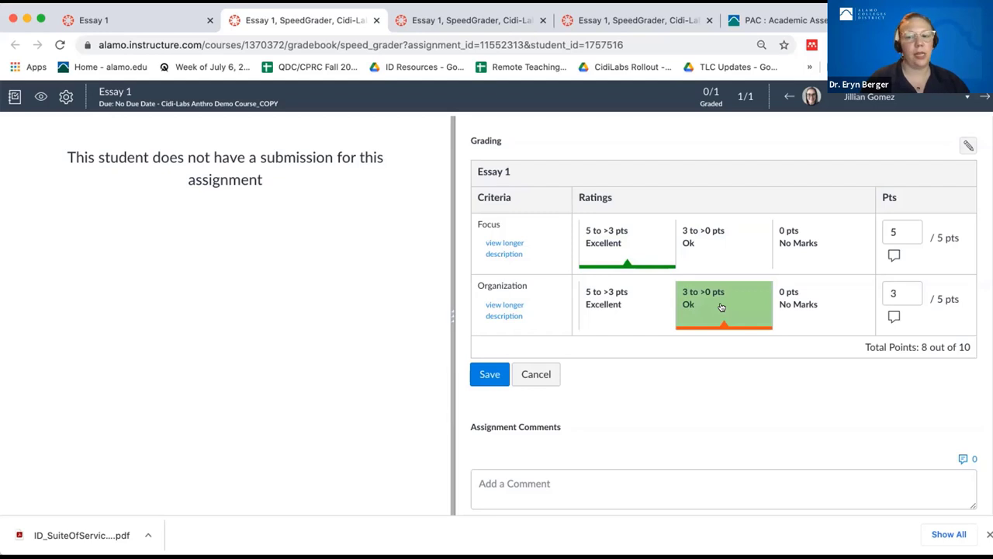
{"action": "left_click", "coordinate": [502, 366]}
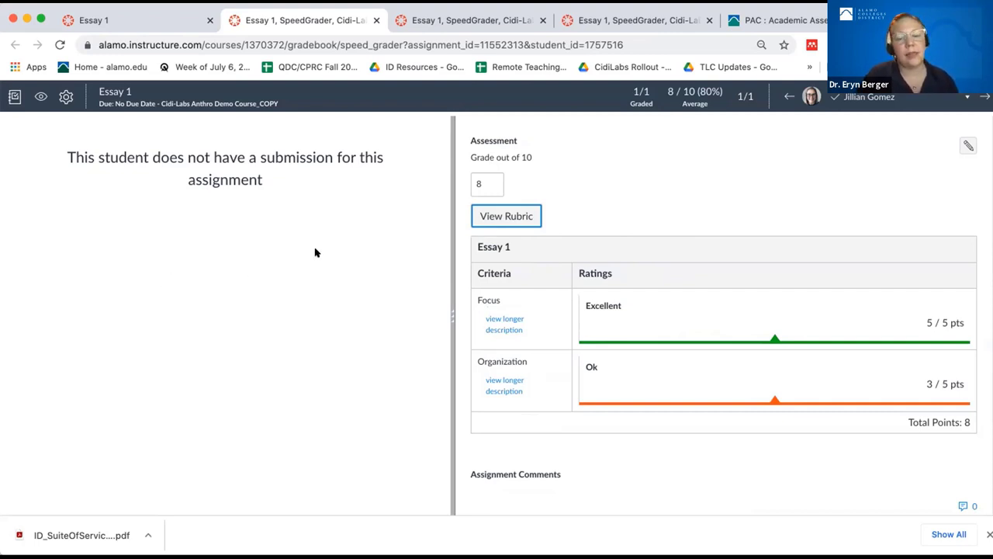
- Write 'You did a great job!' as the Focus comment in the Essay 1 rubric and save
{"action": "left_click", "coordinate": [531, 215]}
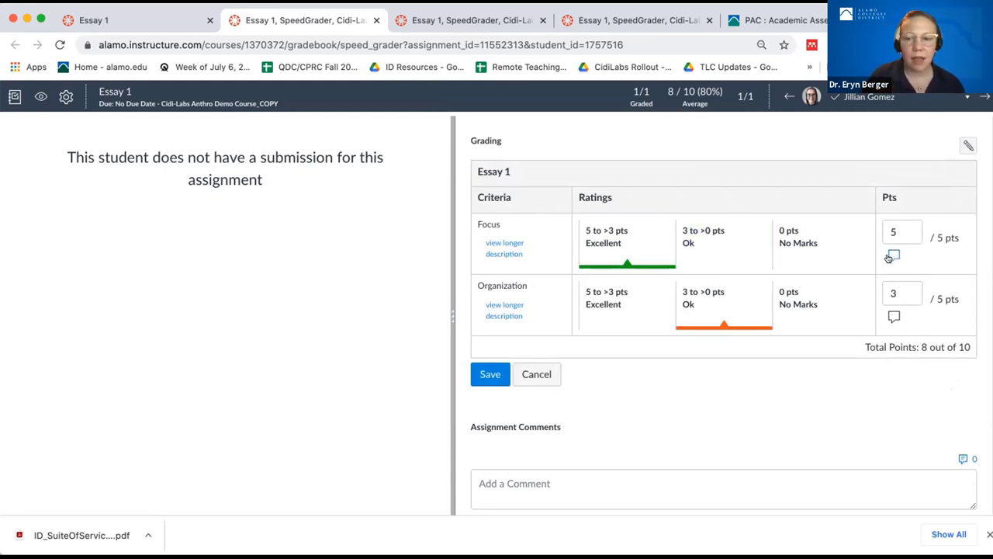
{"action": "left_click", "coordinate": [892, 256]}
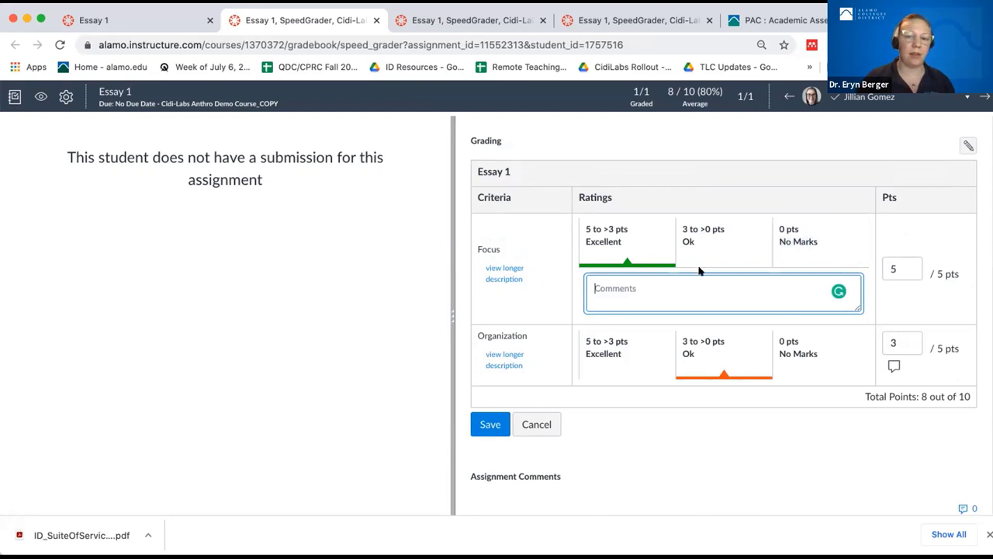
{"action": "type", "text": "You did a great job i"}
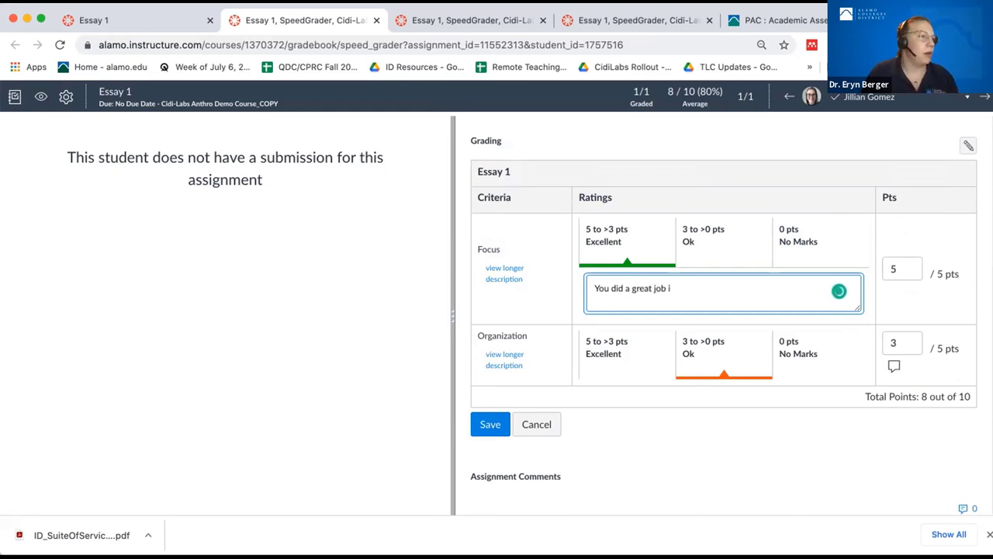
{"action": "key", "text": "BackSpace"}
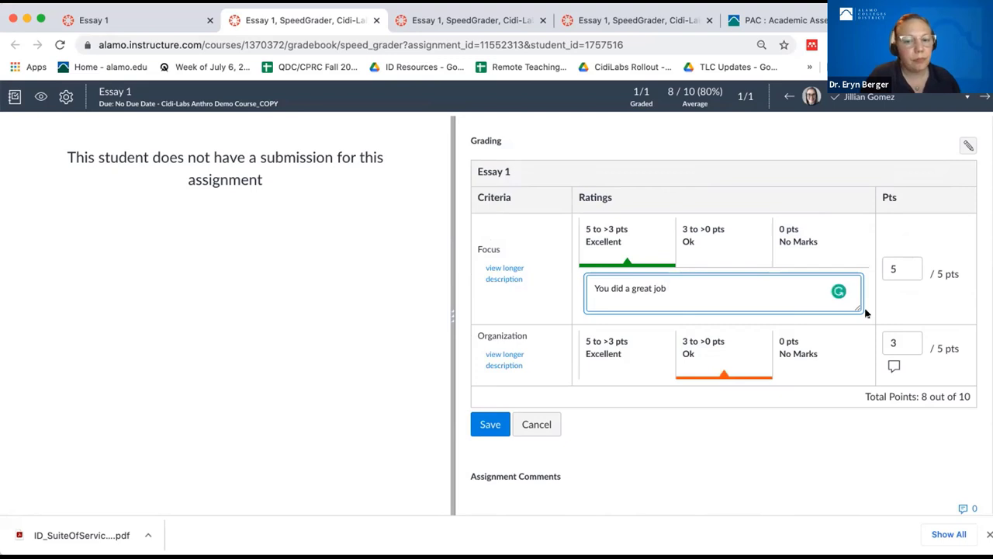
{"action": "key", "text": "BackSpace"}
{"action": "type", "text": "!"}
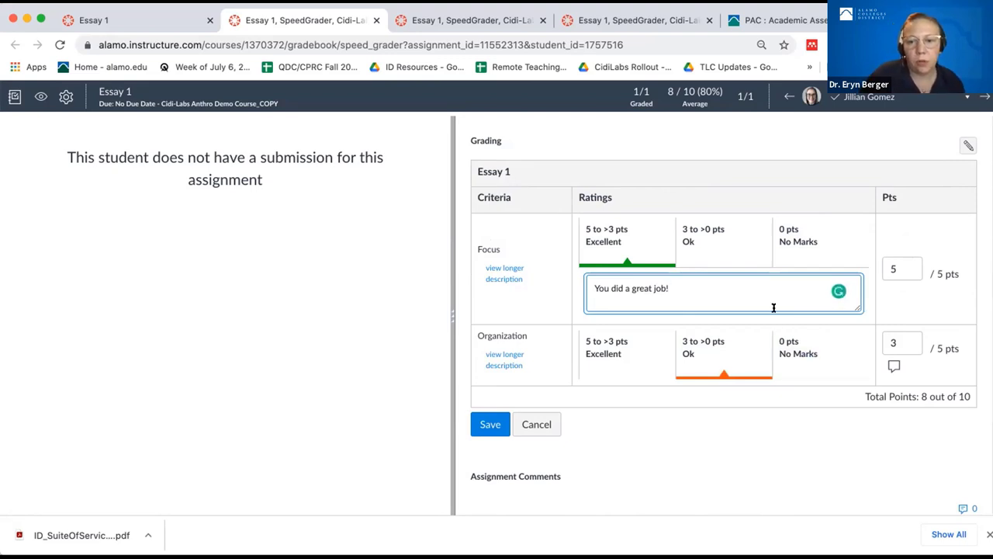
{"action": "left_click", "coordinate": [500, 413]}
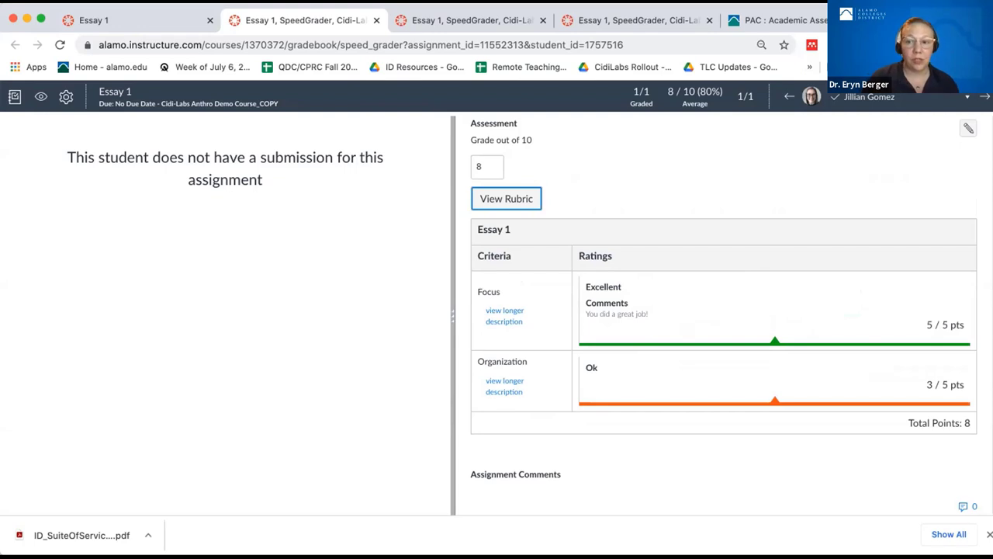
- Put the cursor in the SpeedGrader assignment comment box, then return to the Essay 1 assignment tab
{"action": "left_click", "coordinate": [984, 96]}
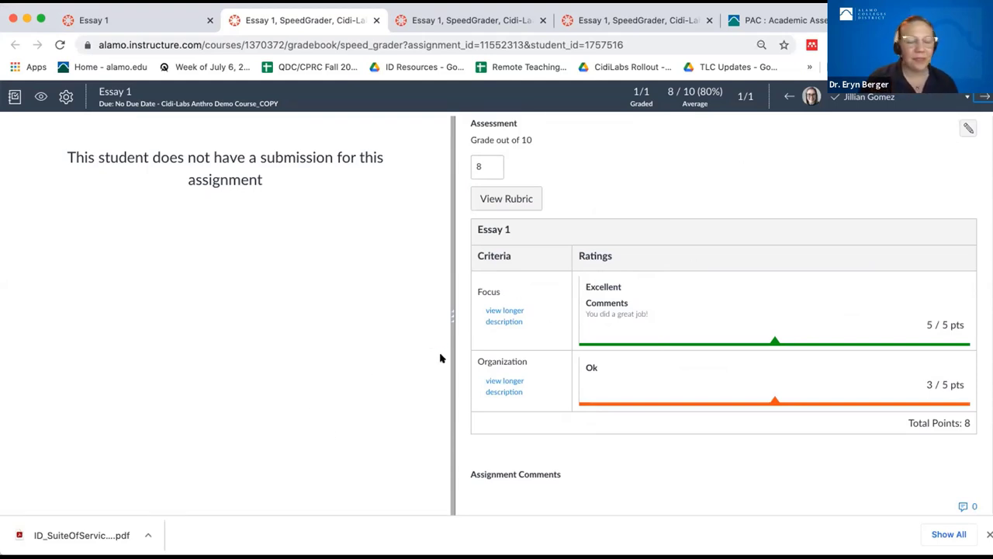
{"action": "scroll", "coordinate": [619, 358], "scroll_direction": "down", "scroll_amount": 3}
{"action": "scroll", "coordinate": [619, 359], "scroll_direction": "down", "scroll_amount": 1}
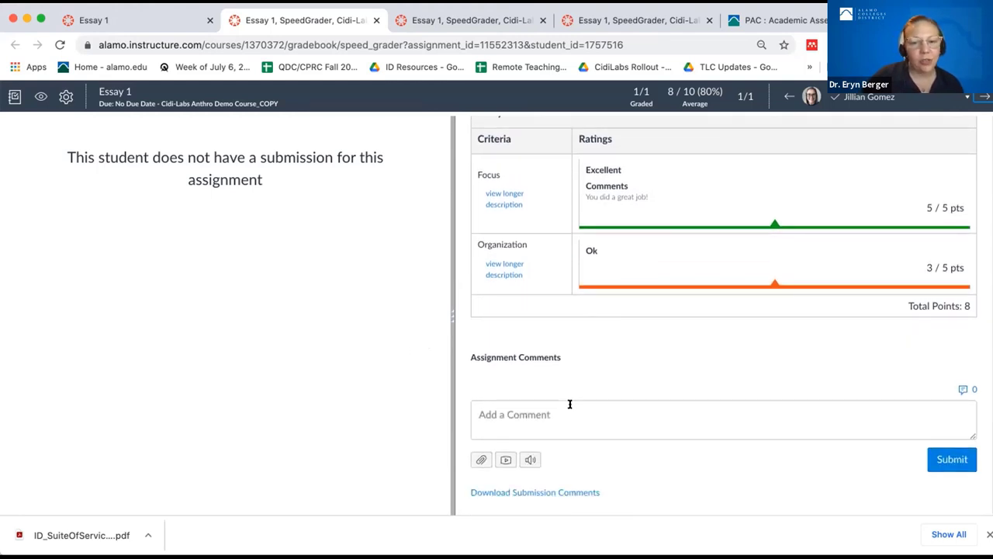
{"action": "left_click", "coordinate": [565, 411]}
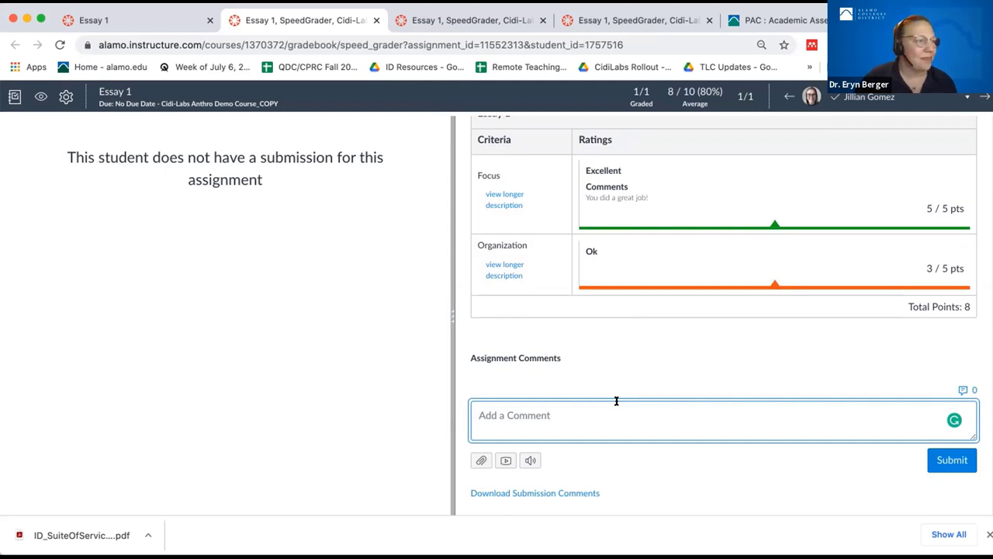
{"action": "left_click", "coordinate": [142, 21]}
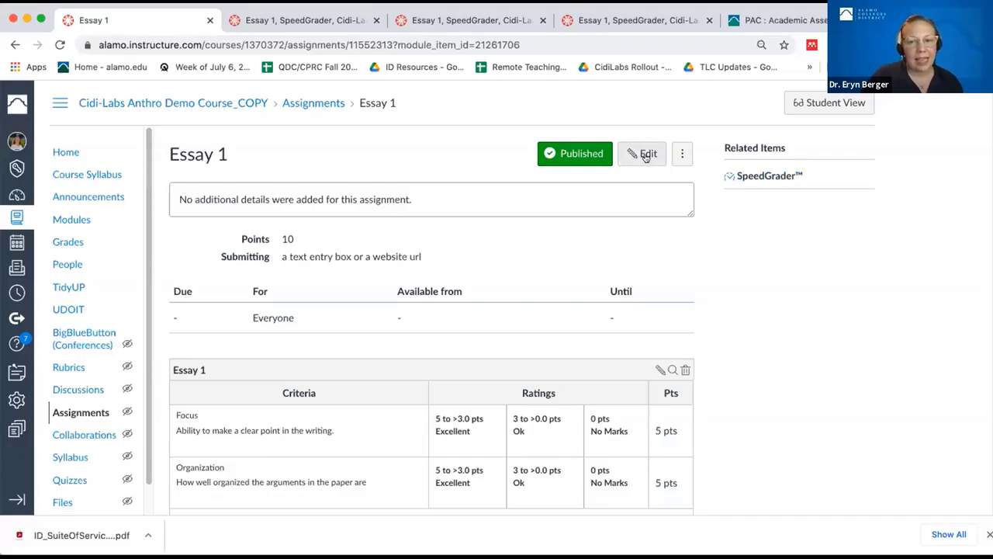
- Edit Essay 1 and turn on the Require Peer Reviews option in its settings
{"action": "left_click", "coordinate": [645, 155]}
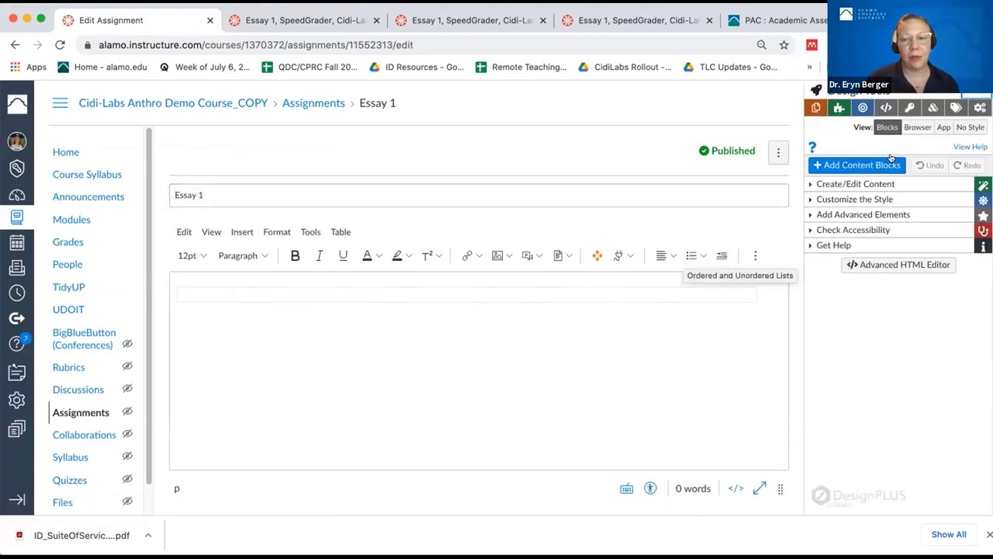
{"action": "left_click", "coordinate": [817, 89]}
{"action": "scroll", "coordinate": [633, 256], "scroll_direction": "down", "scroll_amount": 2}
{"action": "scroll", "coordinate": [632, 256], "scroll_direction": "down", "scroll_amount": 9}
{"action": "scroll", "coordinate": [632, 256], "scroll_direction": "down", "scroll_amount": 4}
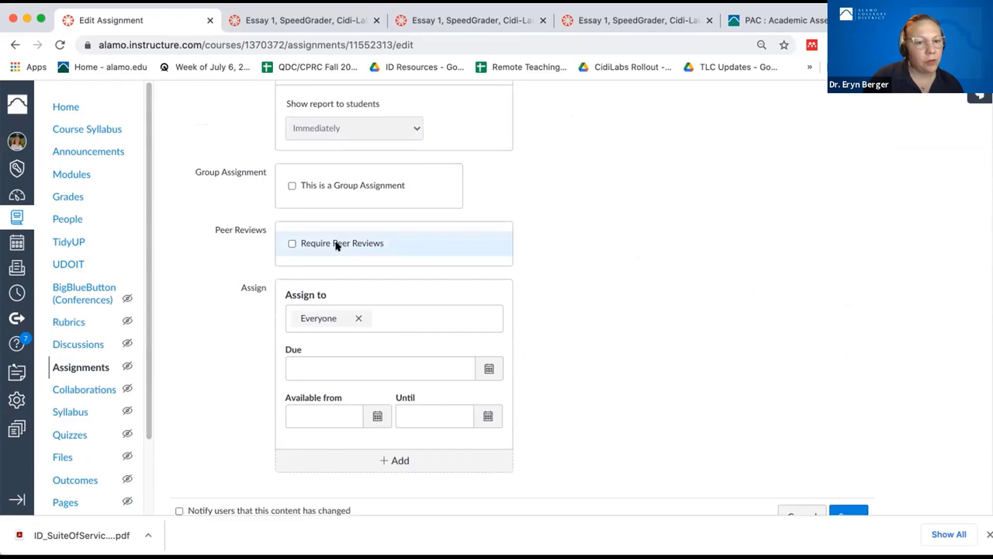
{"action": "left_click", "coordinate": [336, 246]}
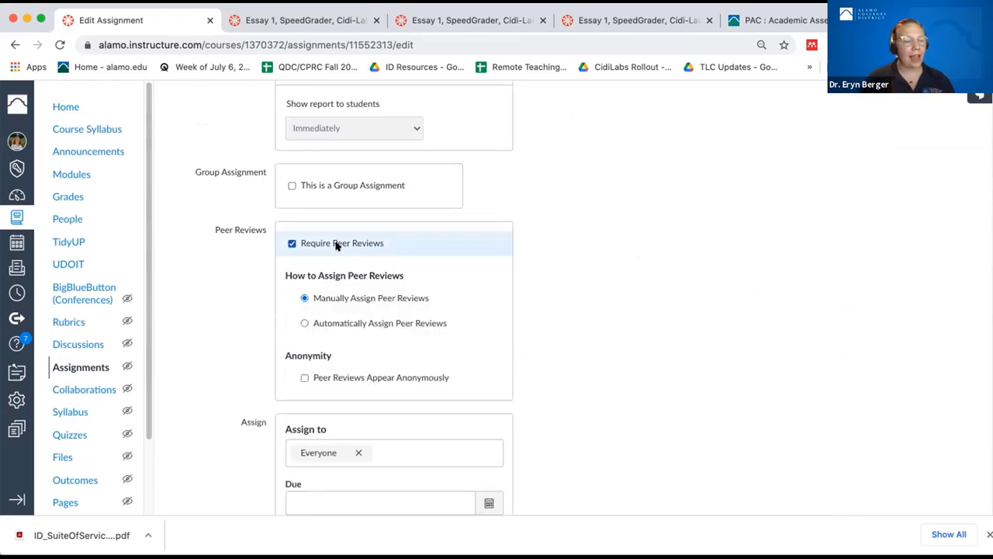